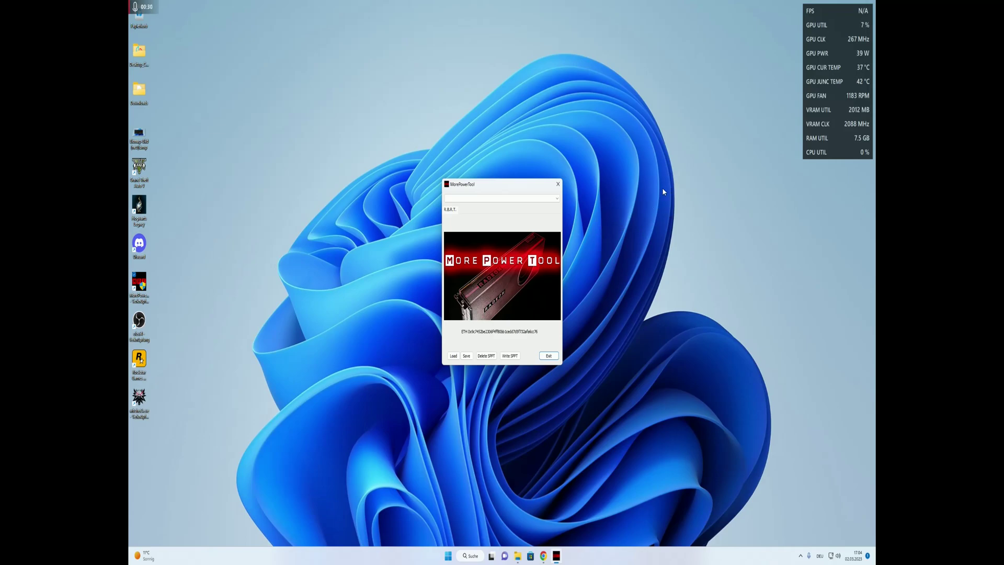
Select the AMD Radeon RX 6800 in MorePowerTool and bring up the ROM file dialog.
left_click(556, 199)
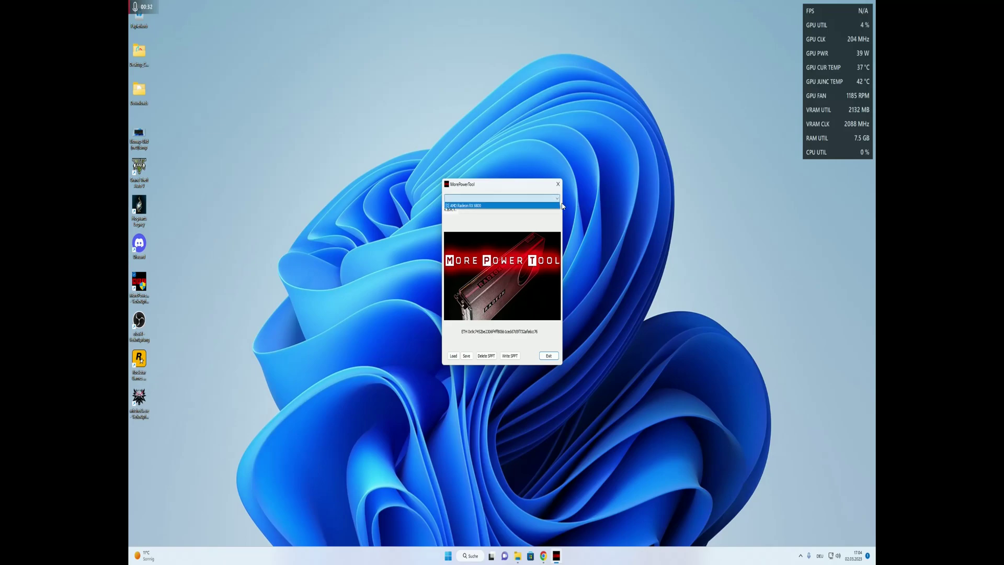
left_click(480, 206)
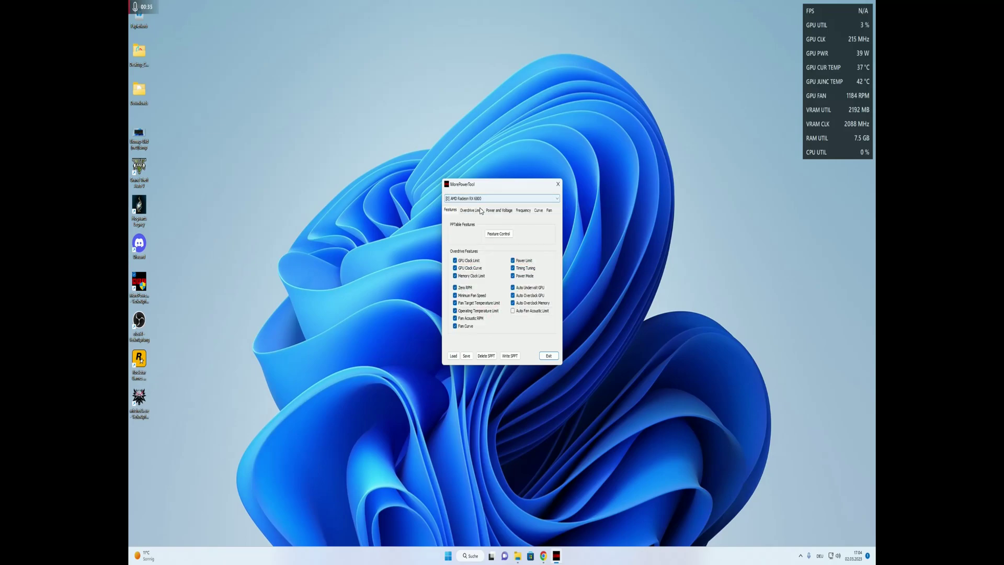
left_click(453, 355)
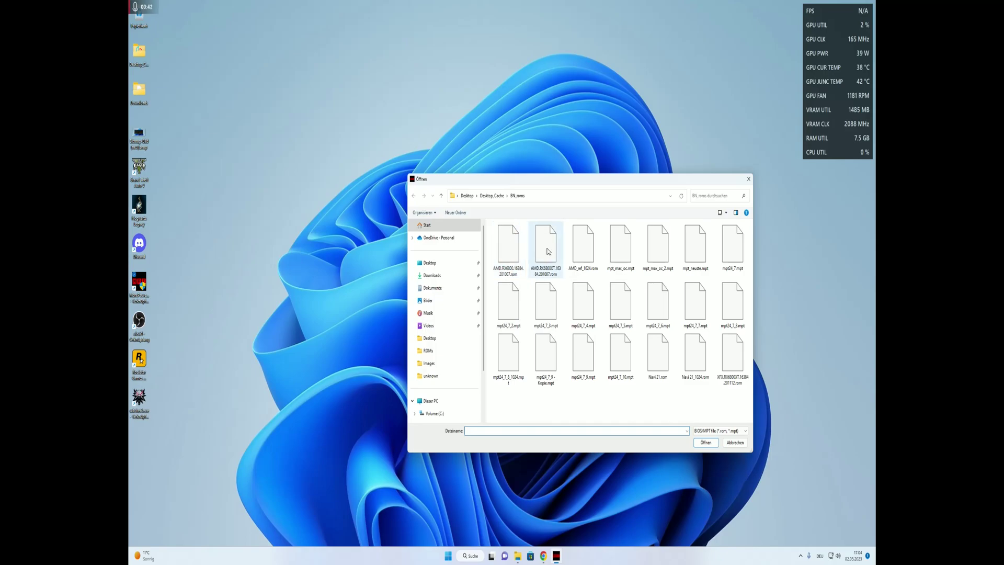
Load the first ROM file from BN_roms and show the RX 6800's Power and Voltage page.
double_click(506, 252)
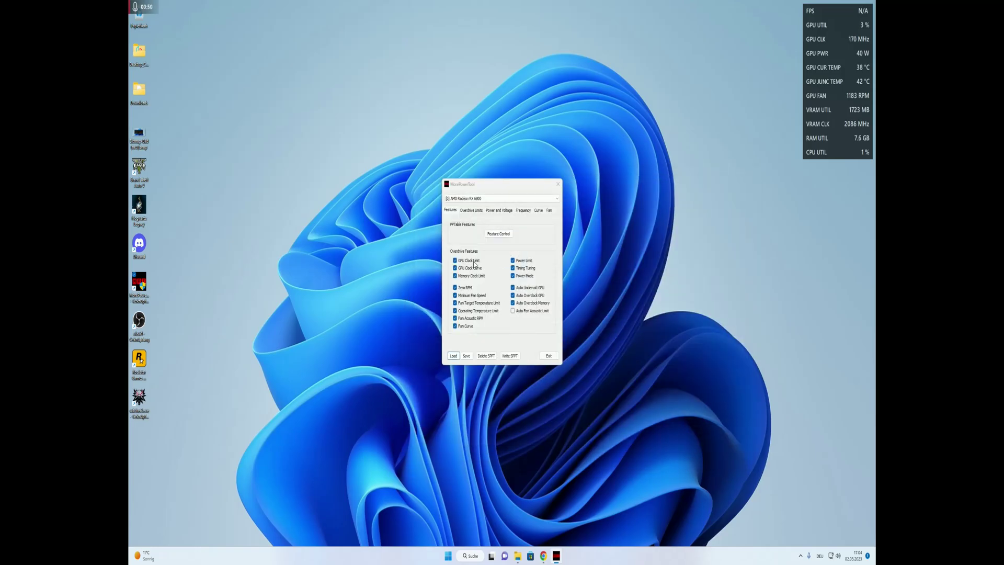
left_click(470, 211)
left_click(488, 212)
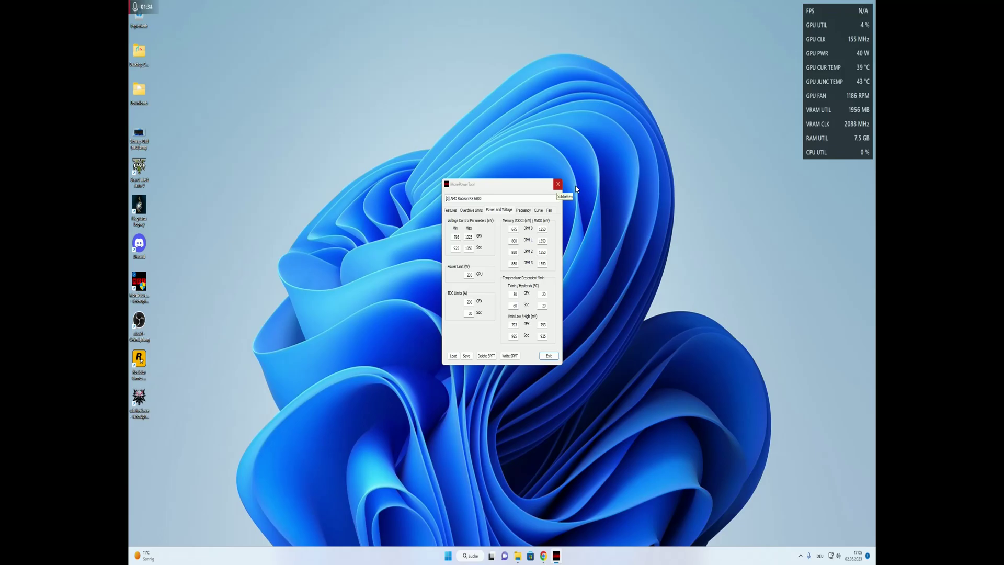
left_click(558, 184)
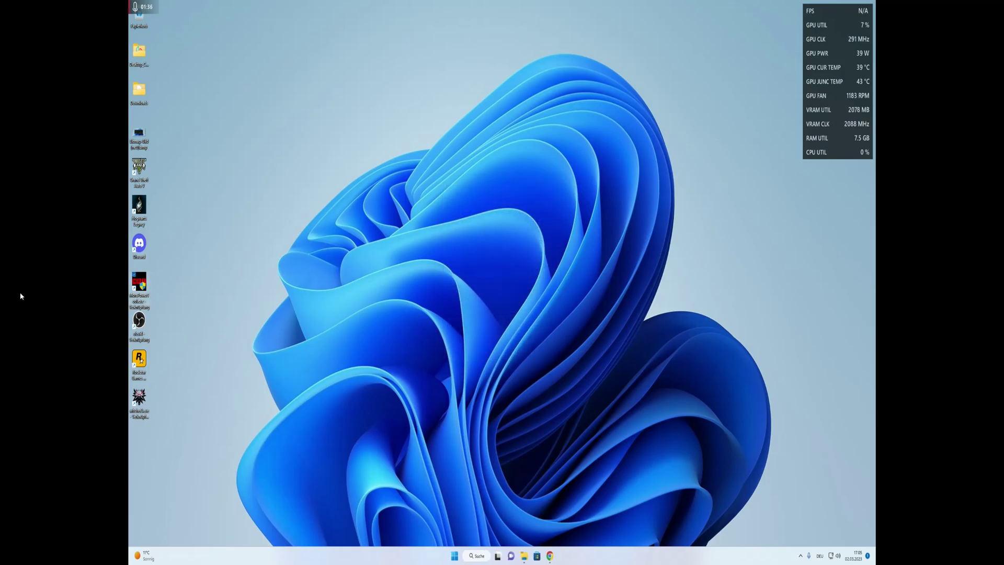
Relaunch MorePowerTool as admin, select the RX 6800, and inspect its 217 GPU power limit.
key("Return")
left_click(472, 349)
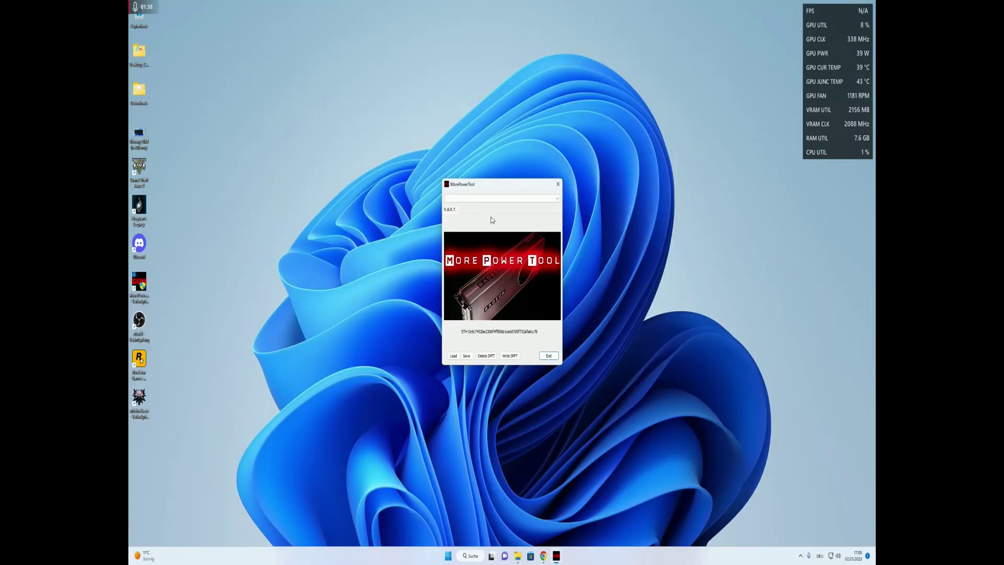
left_click(500, 198)
left_click(479, 206)
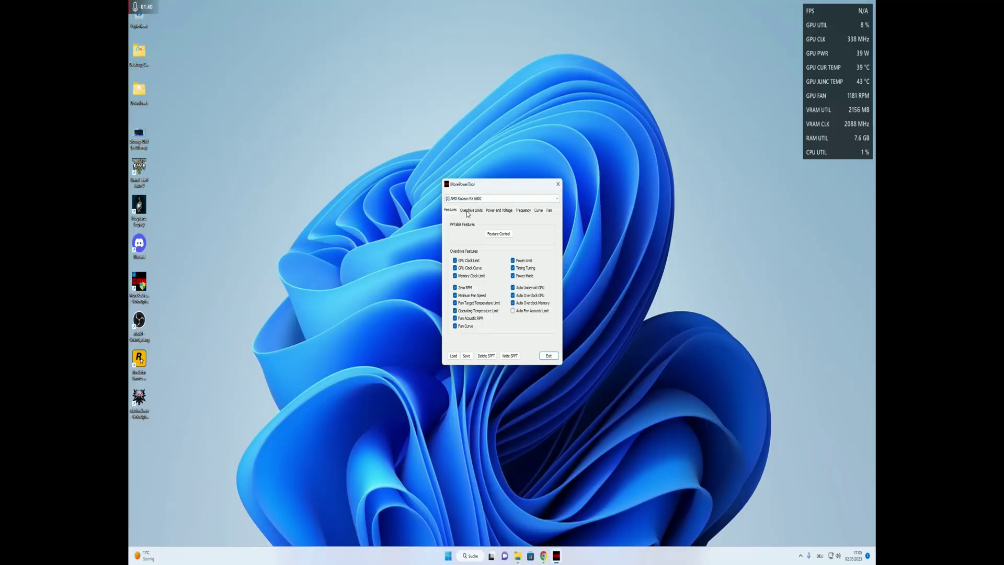
left_click(468, 212)
left_click(499, 209)
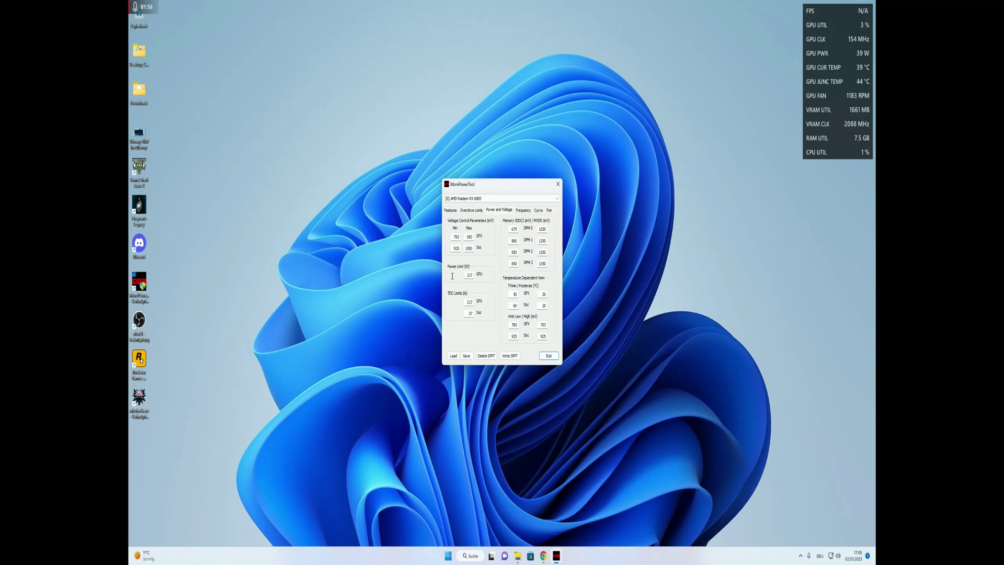
left_click_drag(473, 275, 462, 303)
key("shift+Tab")
left_click(655, 239)
key("alt+r")
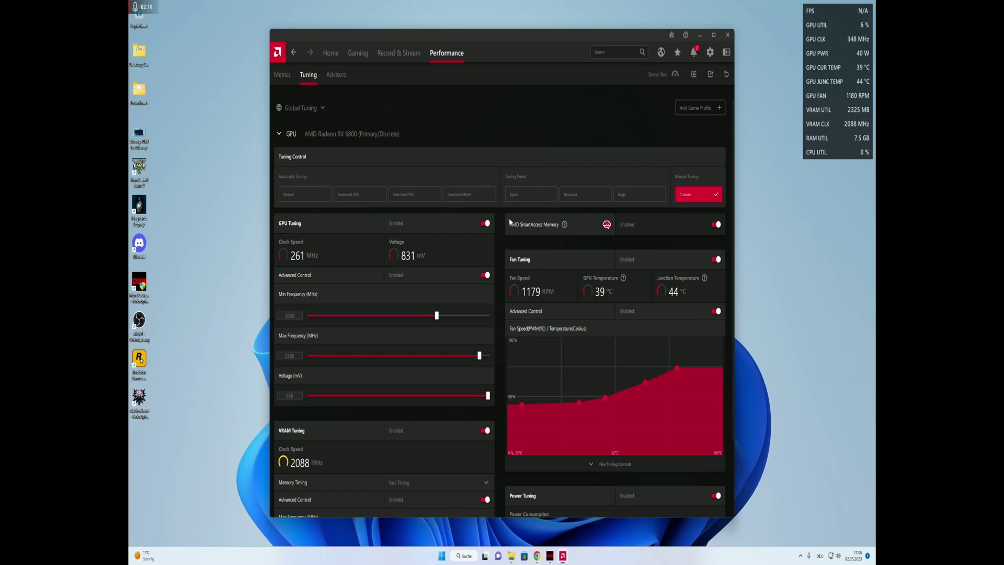
scroll(499, 225, "down", 1)
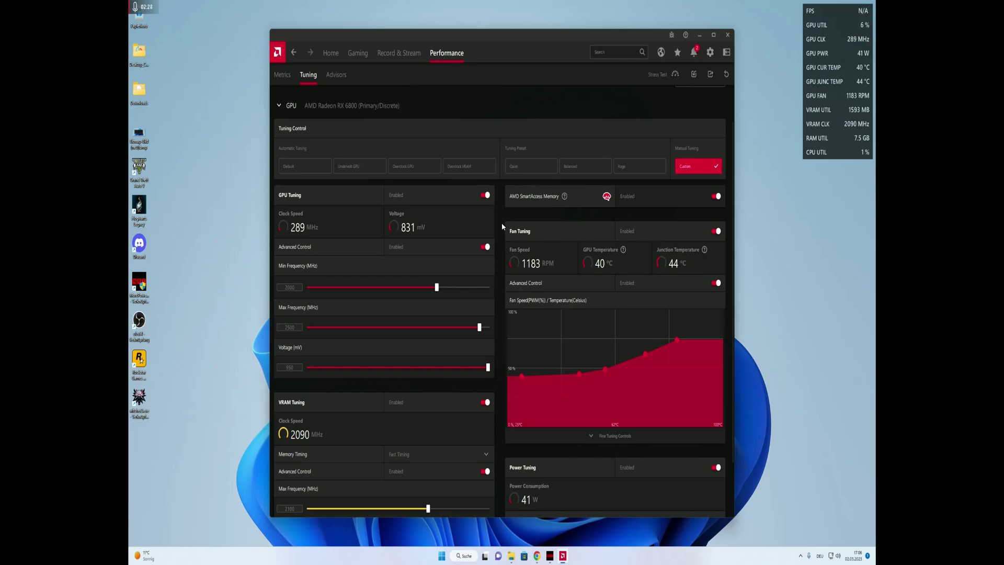
scroll(501, 222, "down", 2)
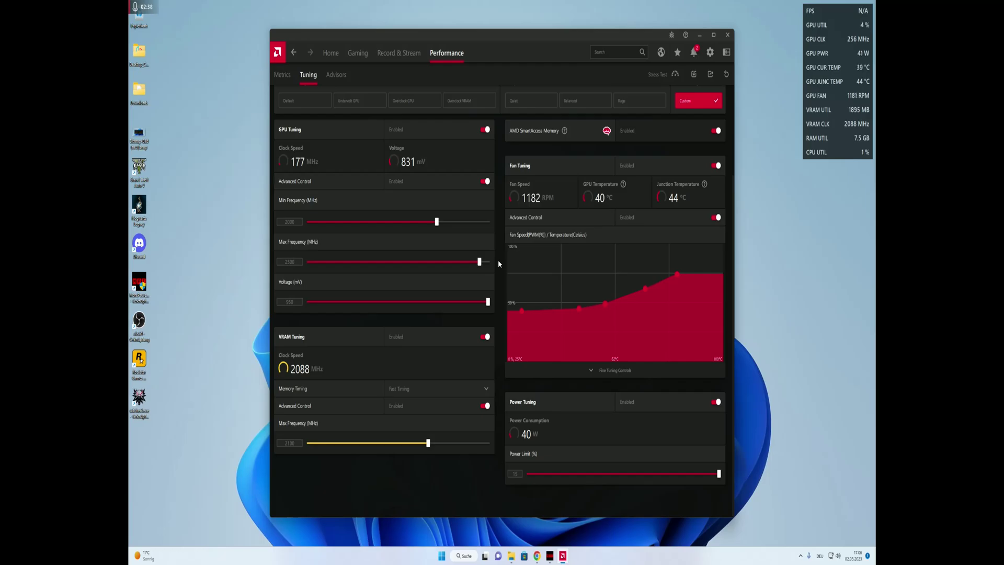
scroll(498, 259, "up", 3)
left_click(727, 35)
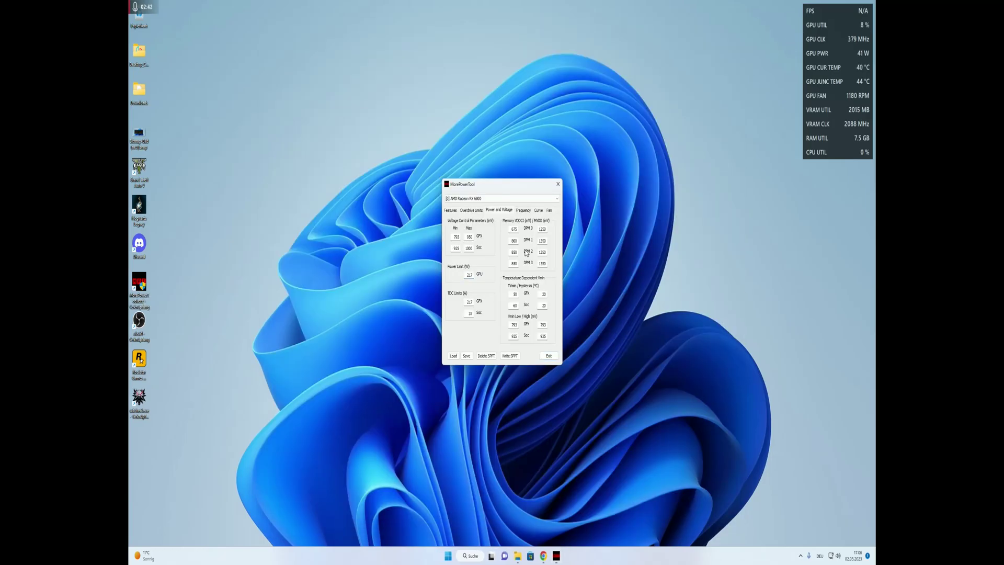
Reload the first ROM file from BN_roms and show the RX 6800's Power and Voltage page.
left_click(453, 355)
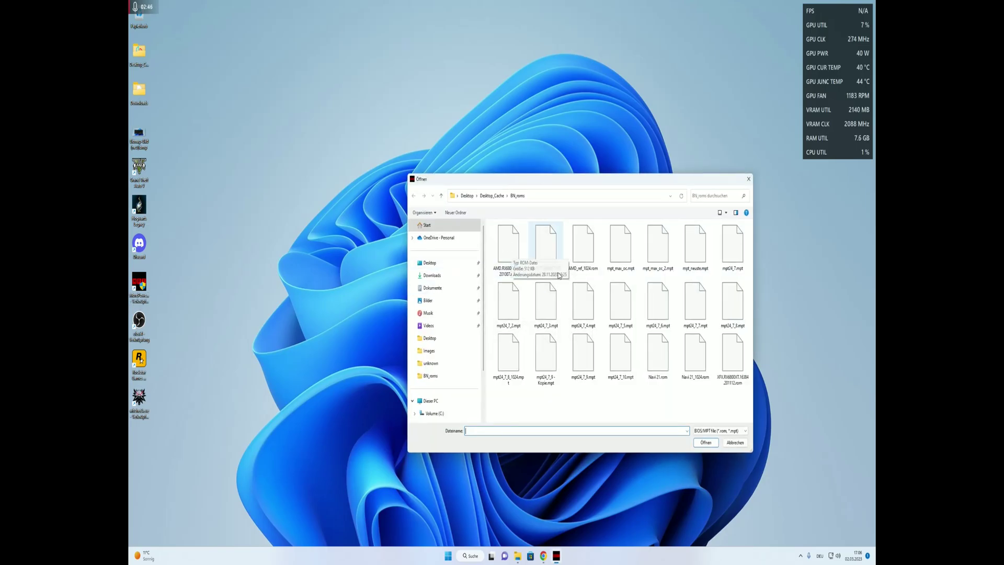
double_click(524, 250)
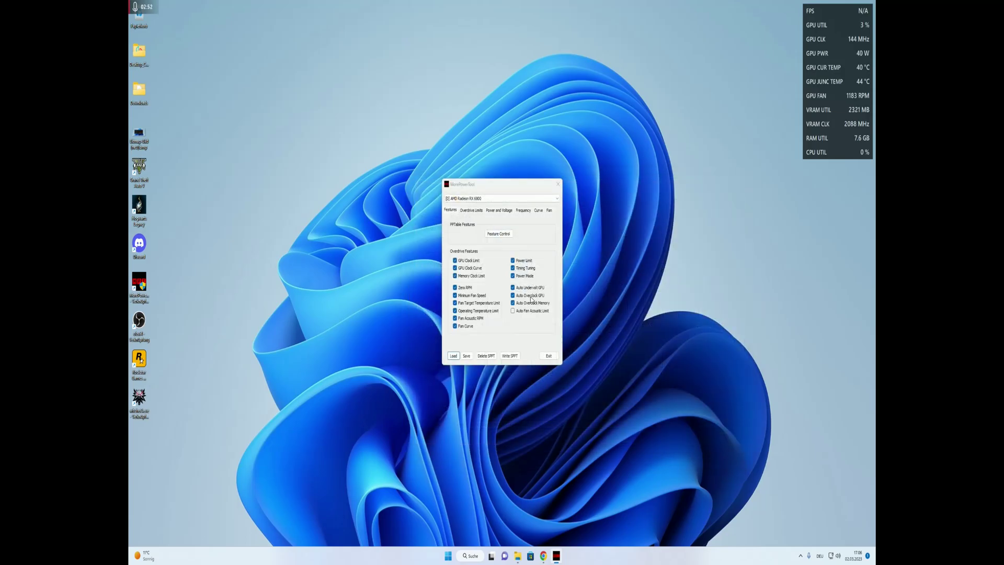
left_click(466, 210)
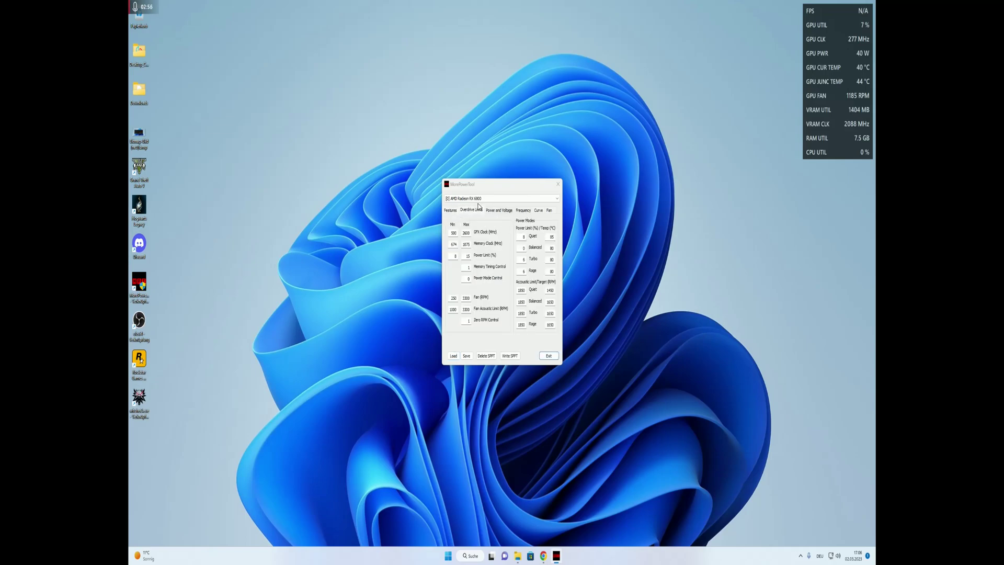
left_click(495, 212)
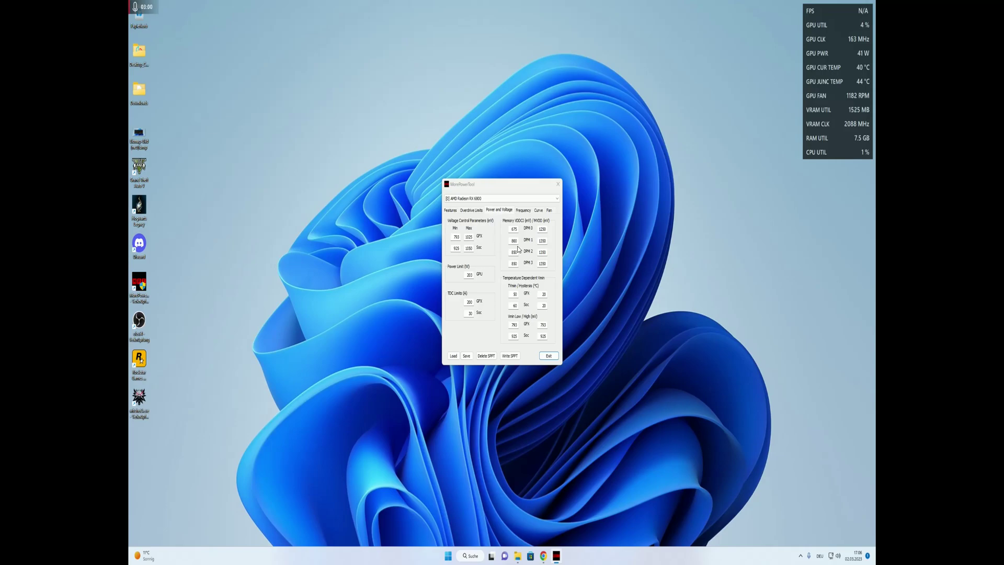
Replace the 1025 mV maximum GFX voltage with 950 mV.
double_click(469, 237)
type("950")
key("BackSpace")
type("0")
key("BackSpace")
key("BackSpace")
key("BackSpace")
key("BackSpace")
key("BackSpace")
key("BackSpace")
key("BackSpace")
type("97")
type("50")
Write the 950 mV values to the SPPT, confirm the success message, and close MorePowerTool.
left_click(515, 361)
left_click(510, 356)
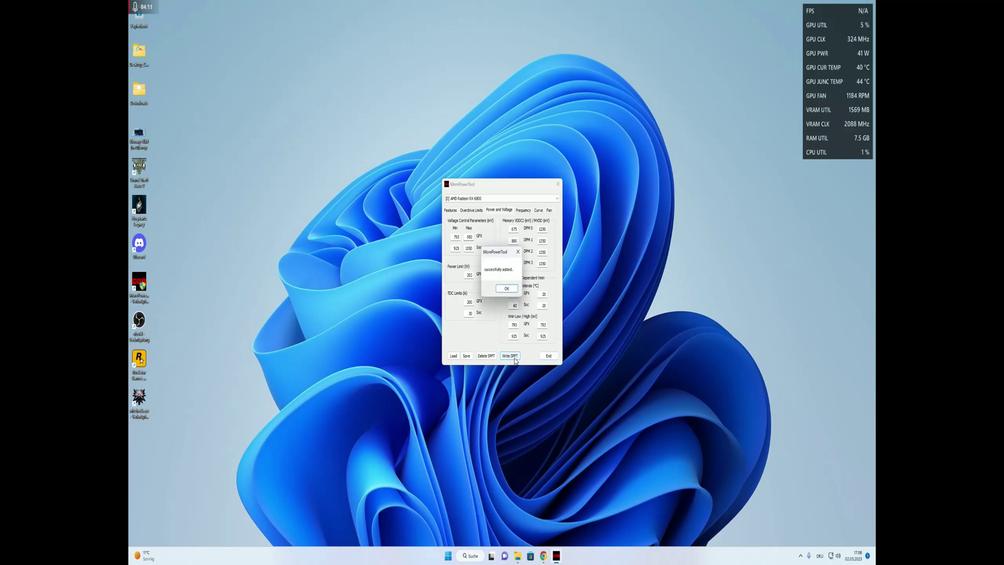
left_click(513, 291)
left_click(558, 184)
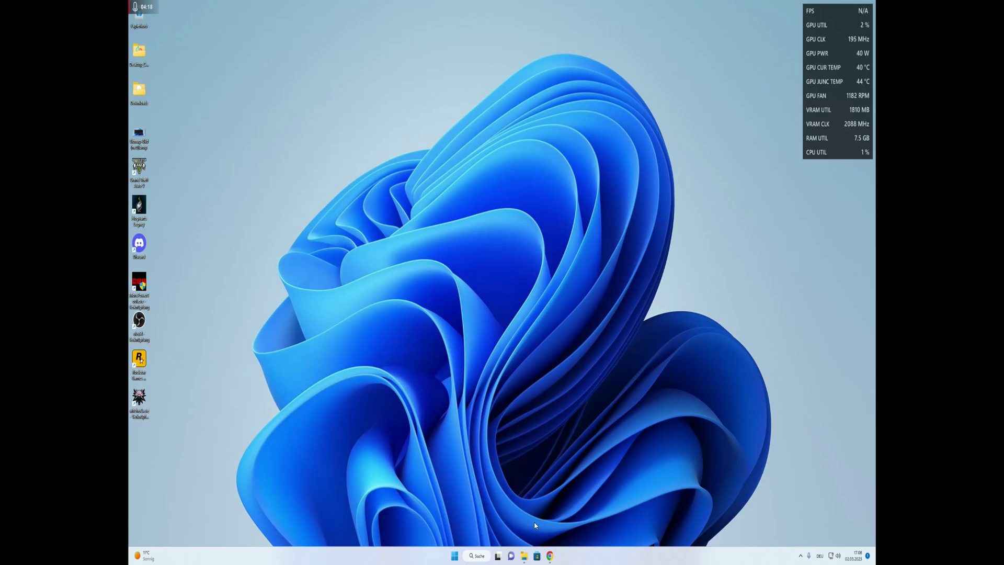
Restart the graphics driver with restart64.exe from the CRU folder, then close File Explorer.
left_click(523, 556)
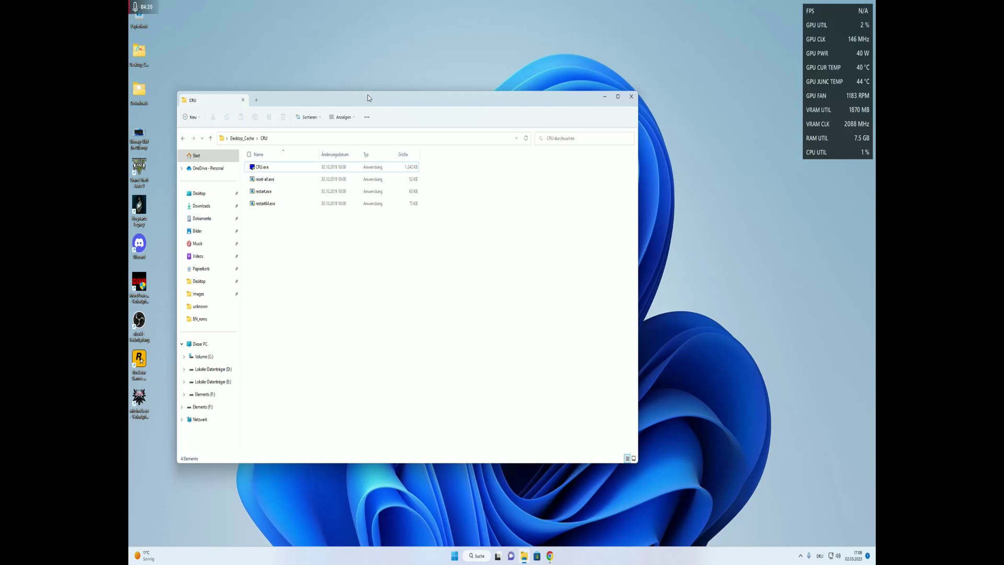
left_click_drag(369, 95, 403, 98)
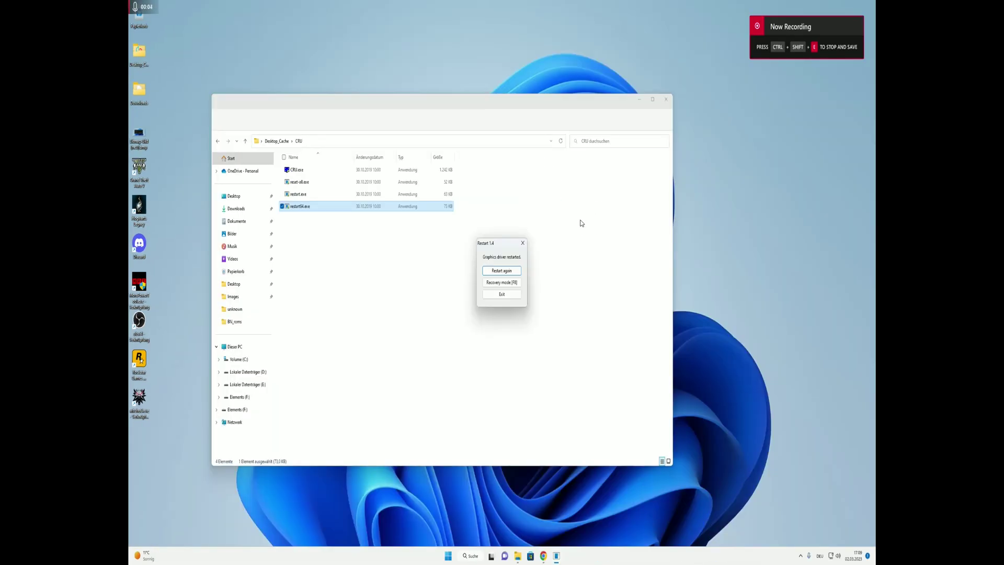
mouse_move(488, 244)
left_mouse_down()
mouse_move(475, 244)
mouse_move(484, 247)
left_mouse_up()
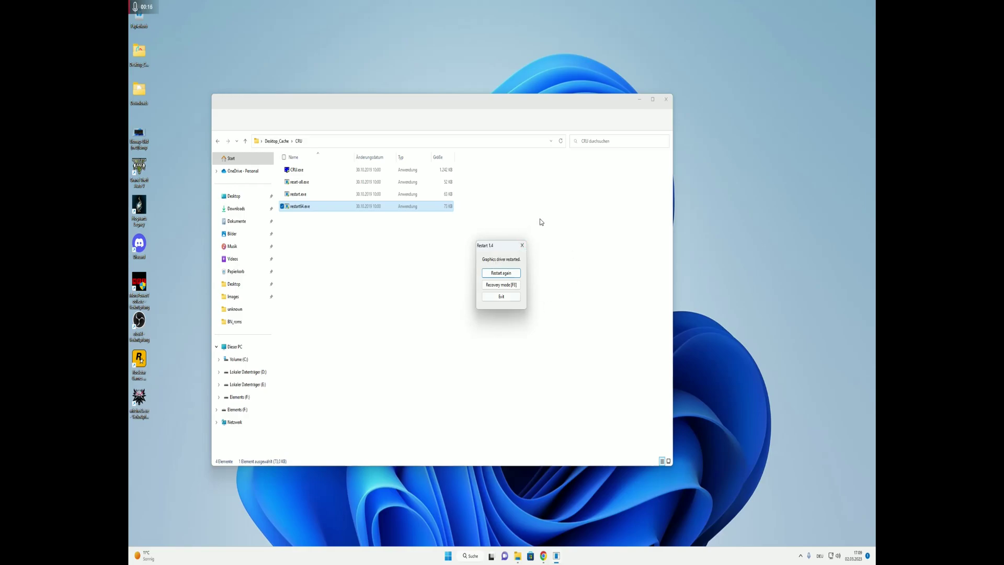
left_click(508, 300)
left_click(640, 98)
right_click(472, 215)
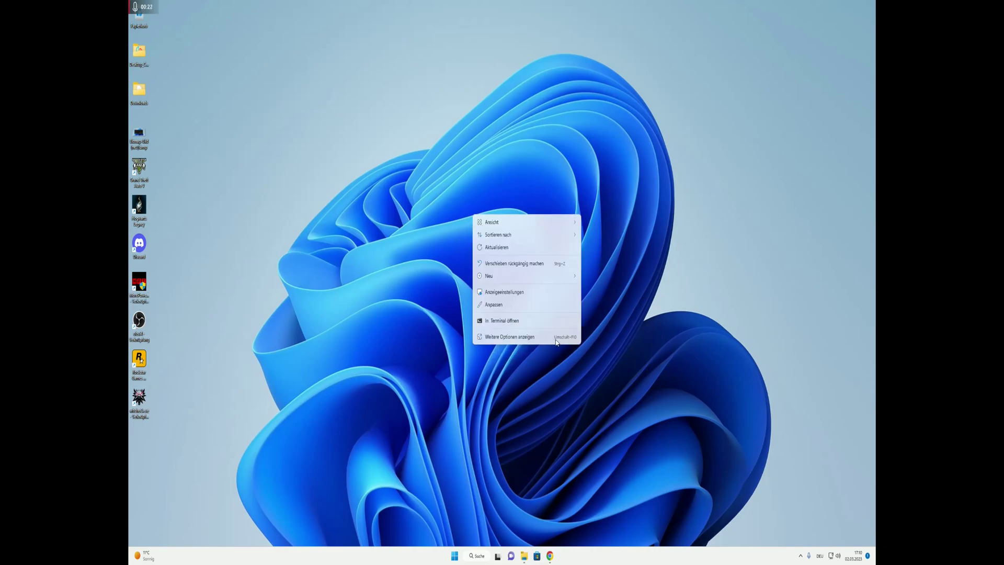
Launch AMD Software: Adrenalin Edition from the desktop's extended context menu.
left_click(556, 338)
left_click(589, 391)
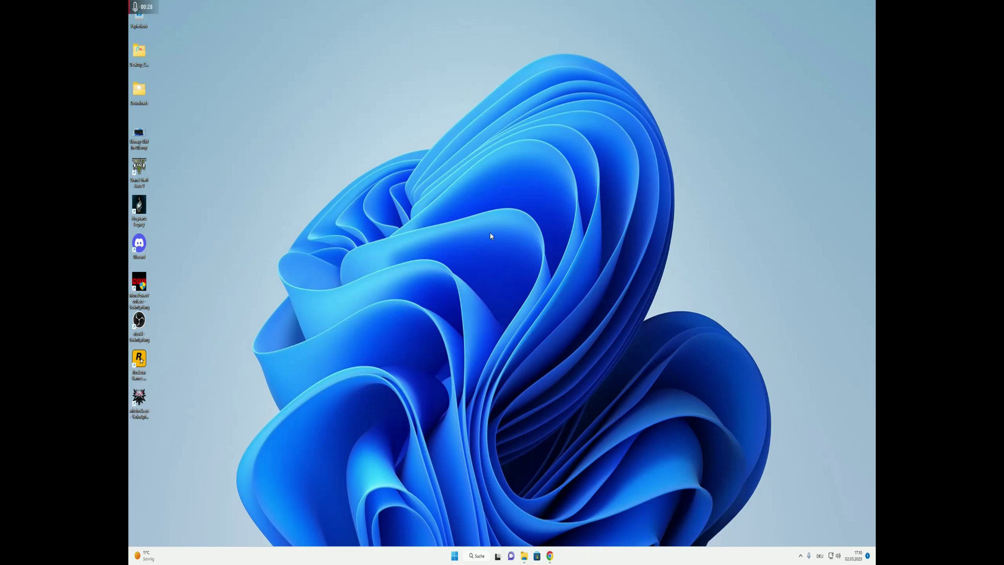
right_click(459, 240)
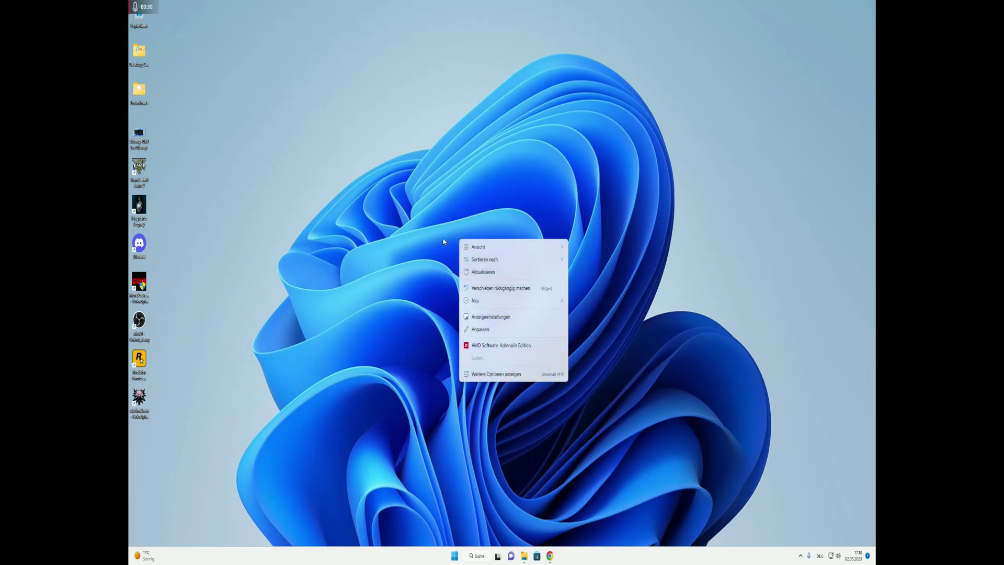
left_click(498, 348)
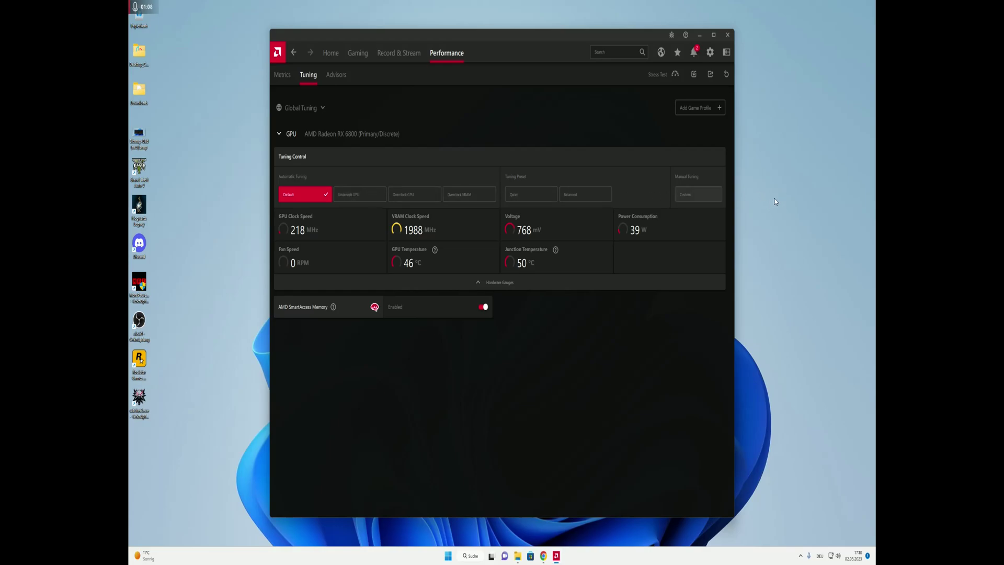
Switch to custom tuning and enable GPU, advanced GPU, VRAM, advanced VRAM and power tuning.
left_click(698, 195)
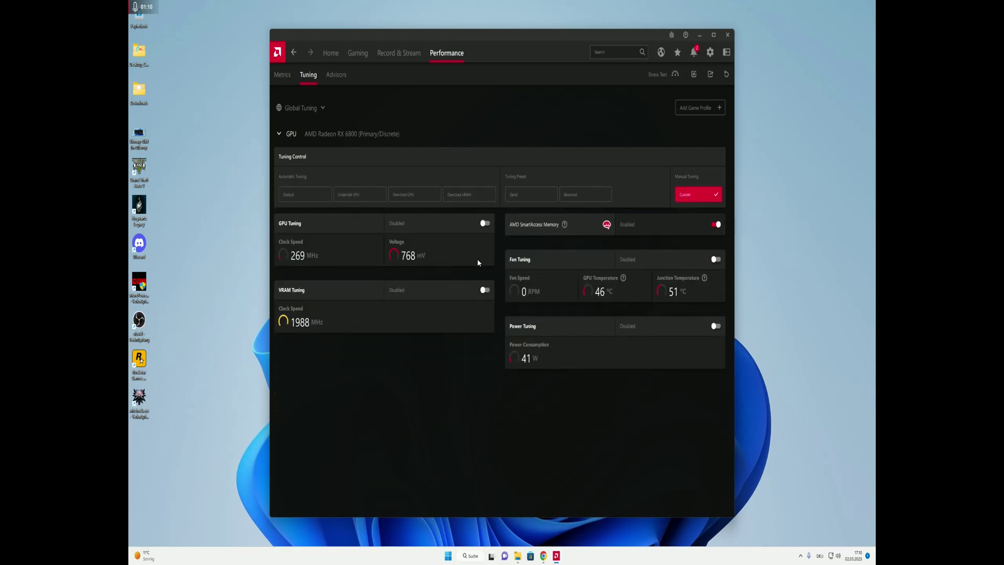
left_click(483, 224)
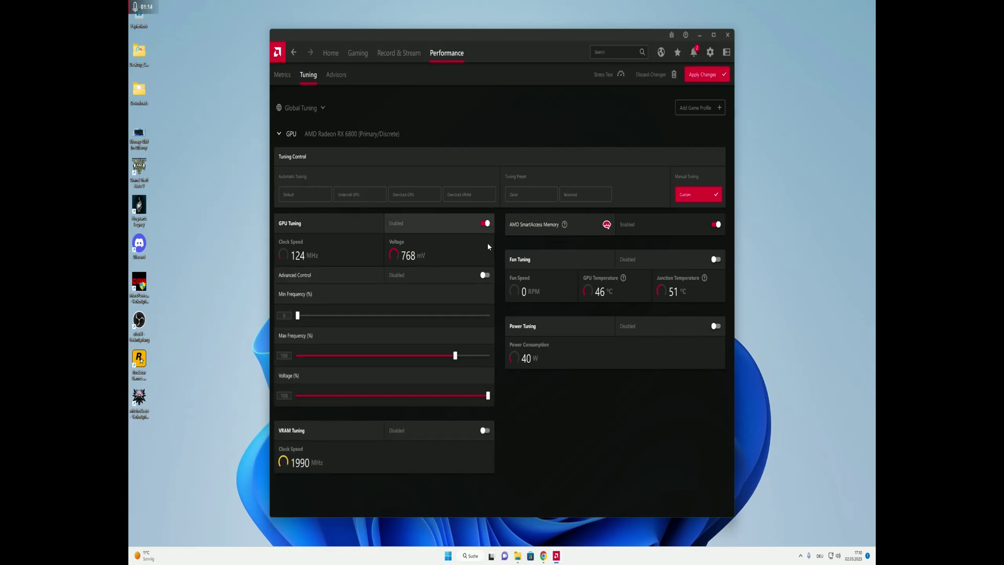
left_click(485, 275)
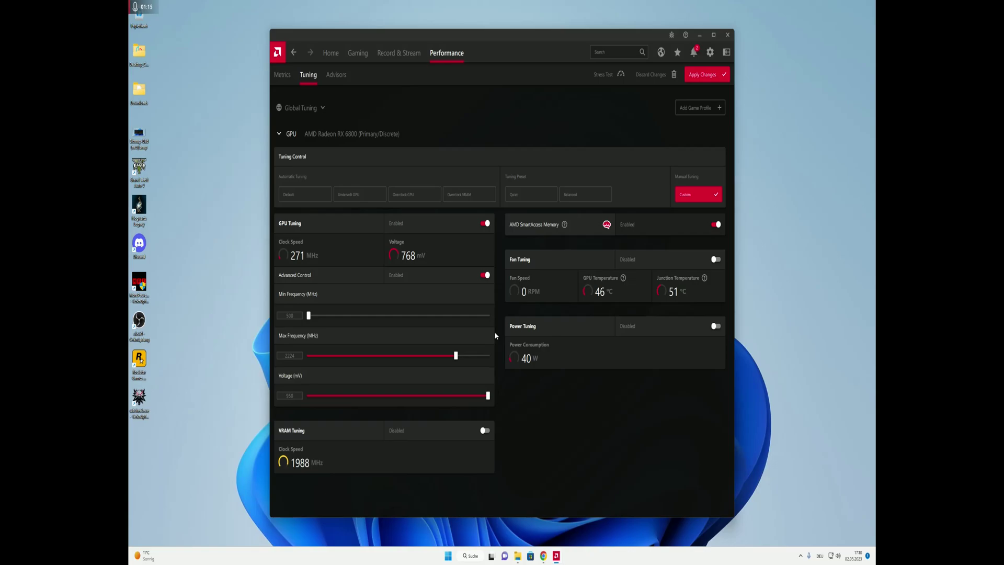
left_click(485, 431)
scroll(506, 397, "down", 1)
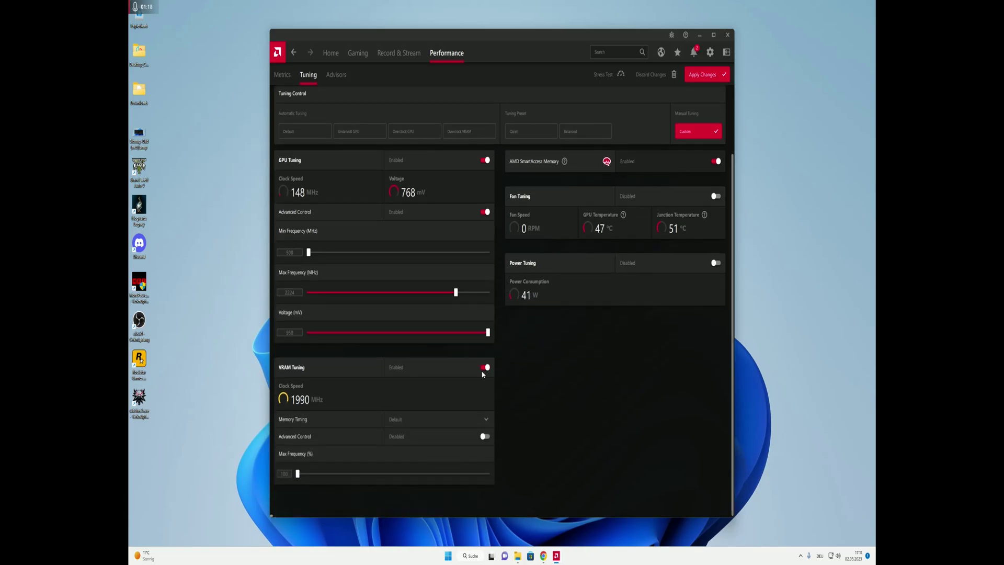
left_click(485, 436)
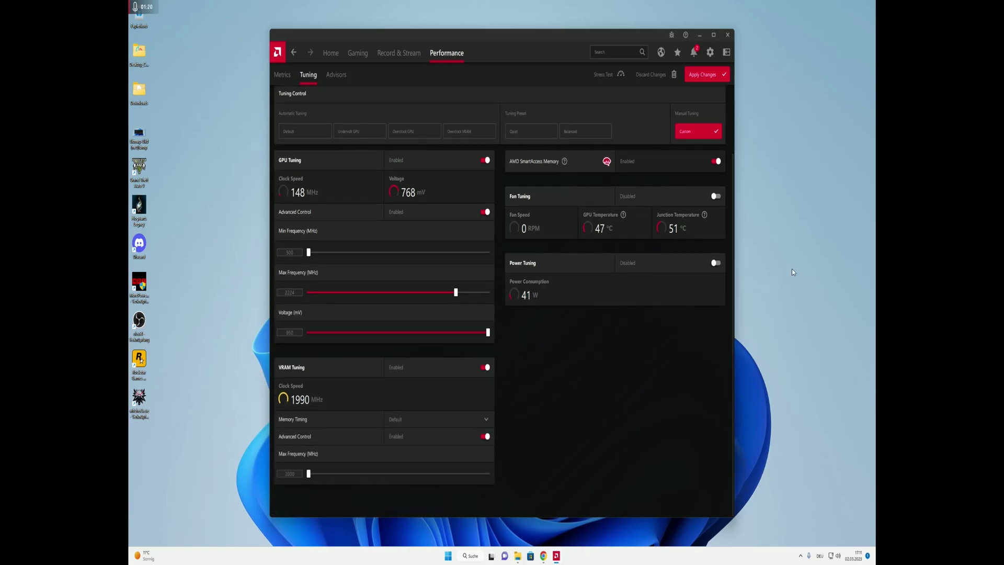
left_click(716, 262)
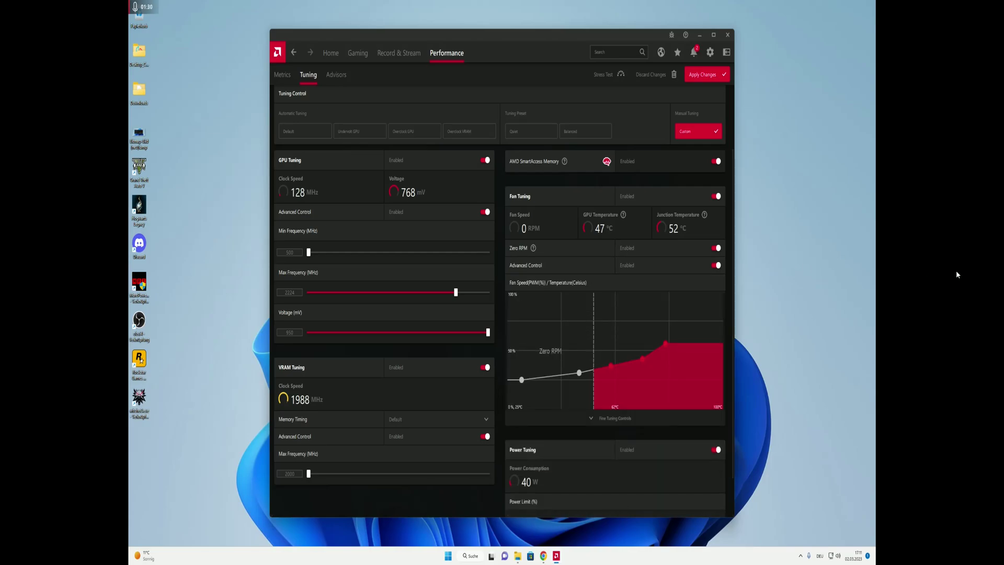
Raise the power limit slider to its 15% maximum.
scroll(497, 224, "down", 1)
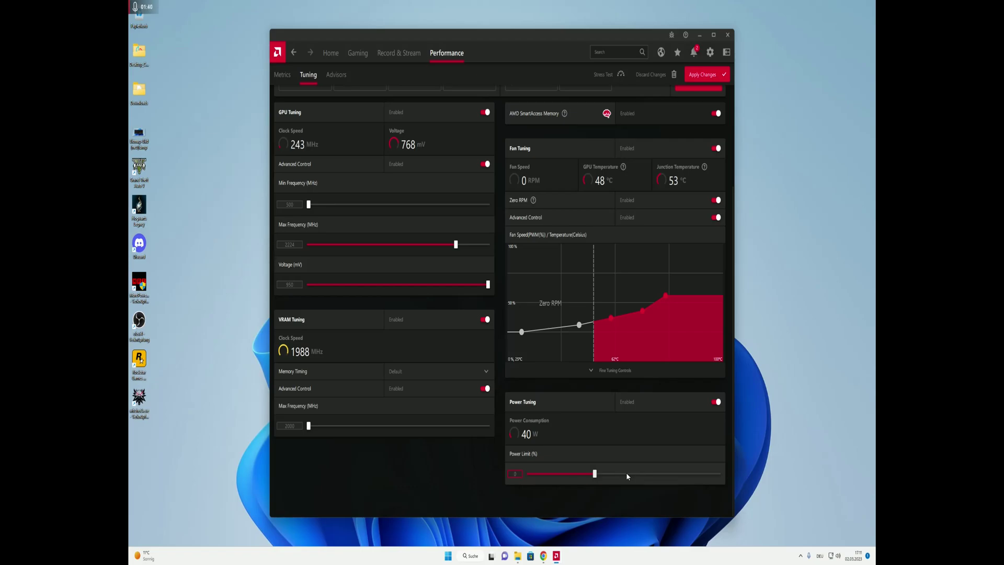
left_click_drag(633, 472, 811, 469)
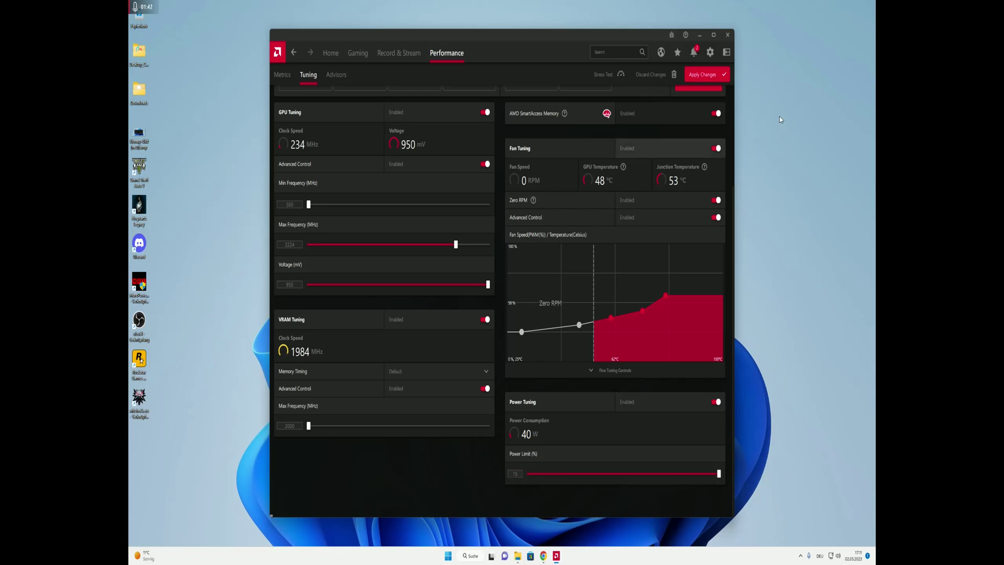
scroll(714, 265, "up", 2)
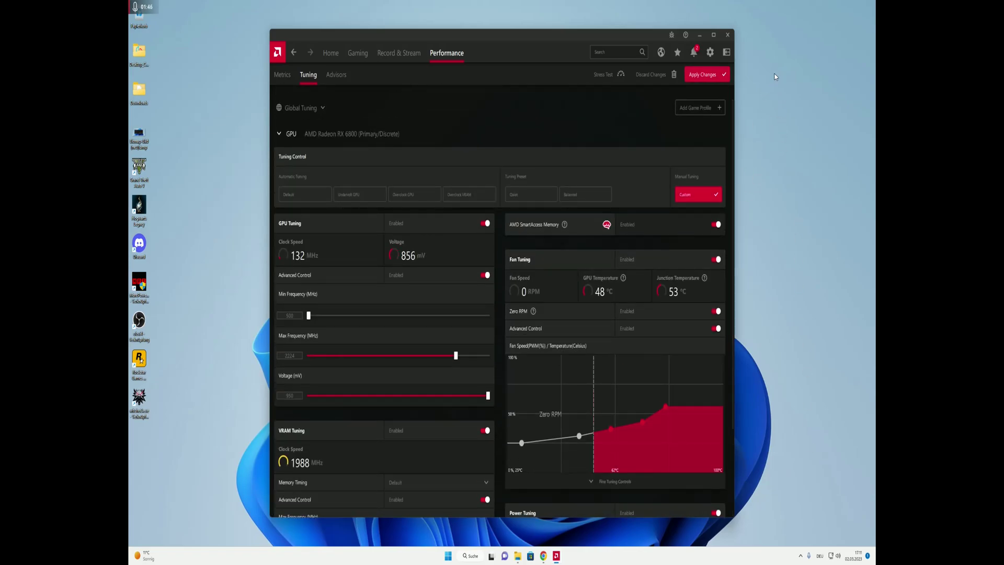
scroll(494, 137, "down", 1)
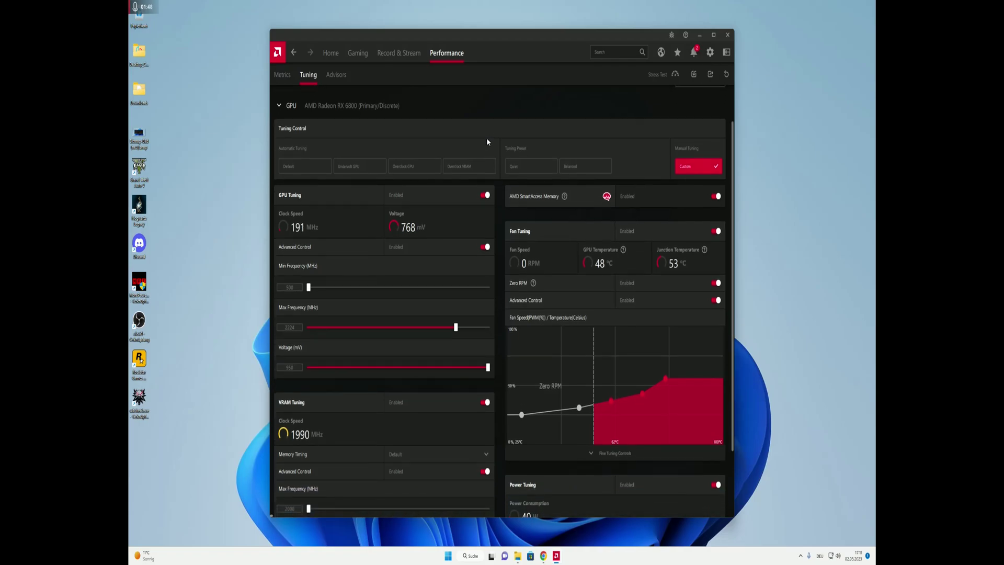
scroll(487, 141, "down", 1)
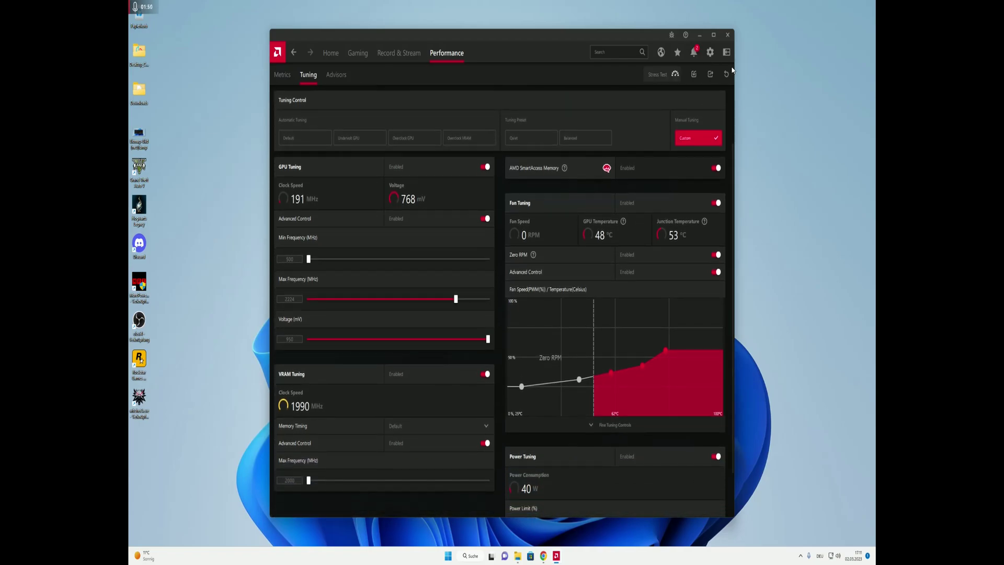
Set the GPU voltage to 950 mV and apply the tuning changes.
left_click(484, 344)
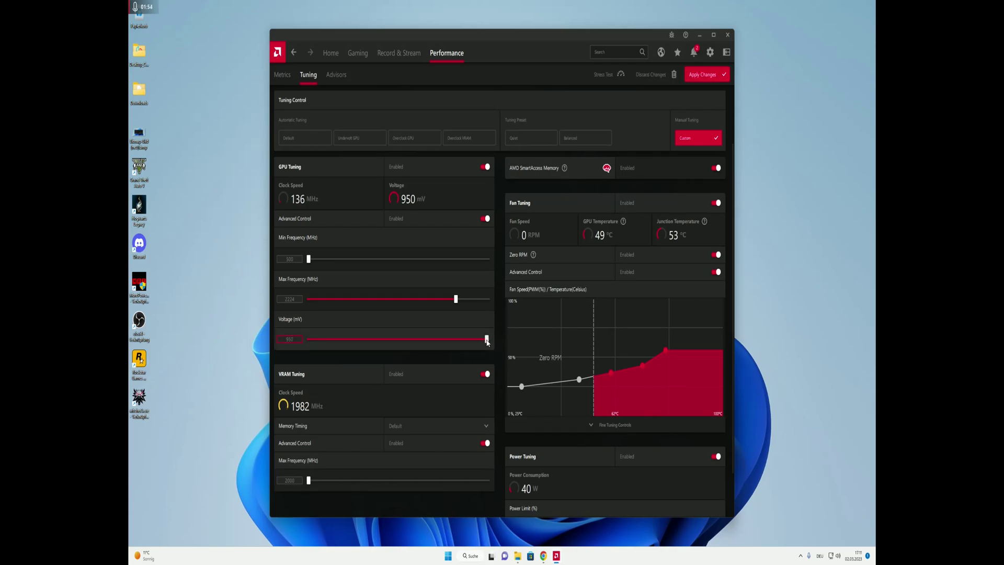
left_click(704, 75)
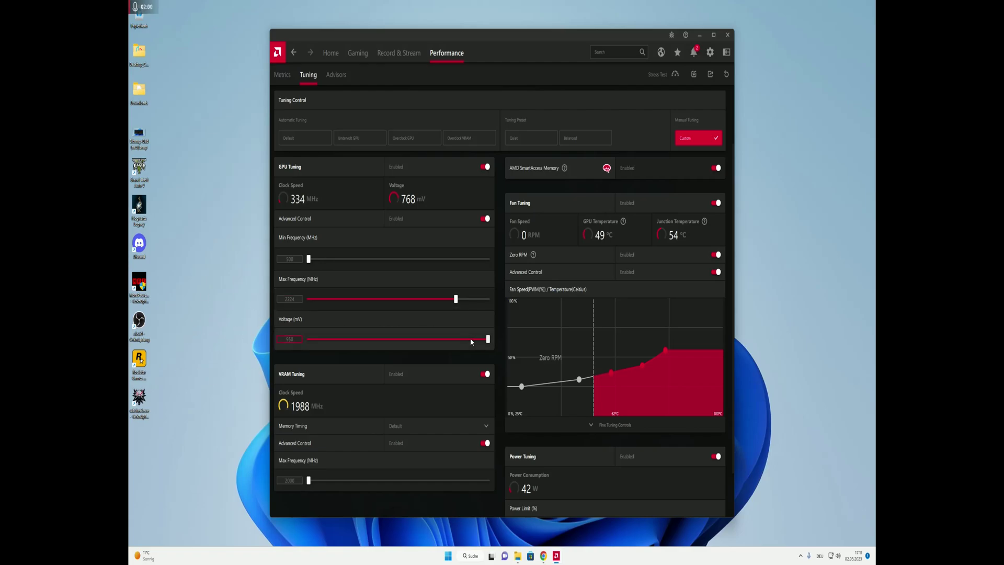
left_click_drag(464, 340, 473, 340)
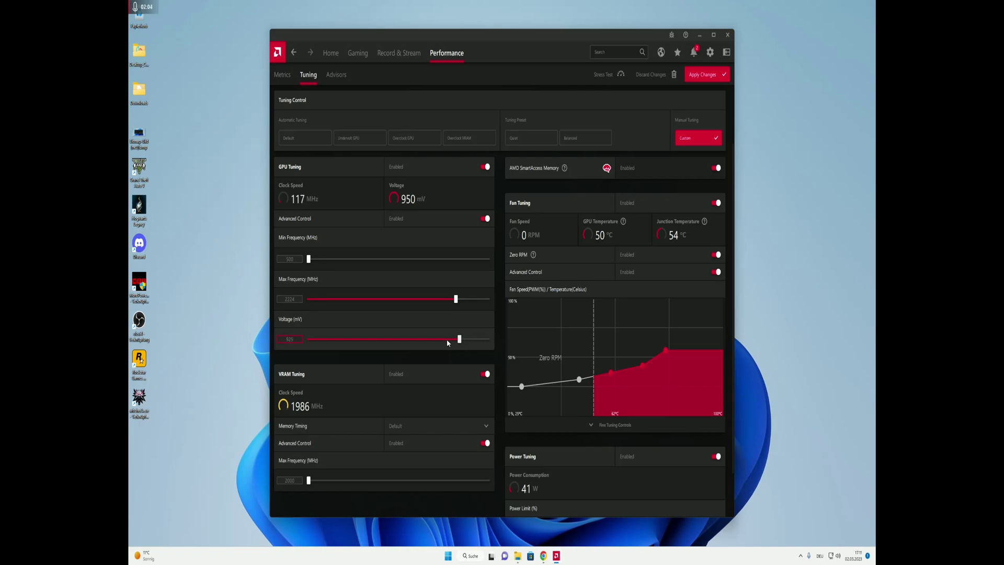
left_click_drag(459, 339, 488, 339)
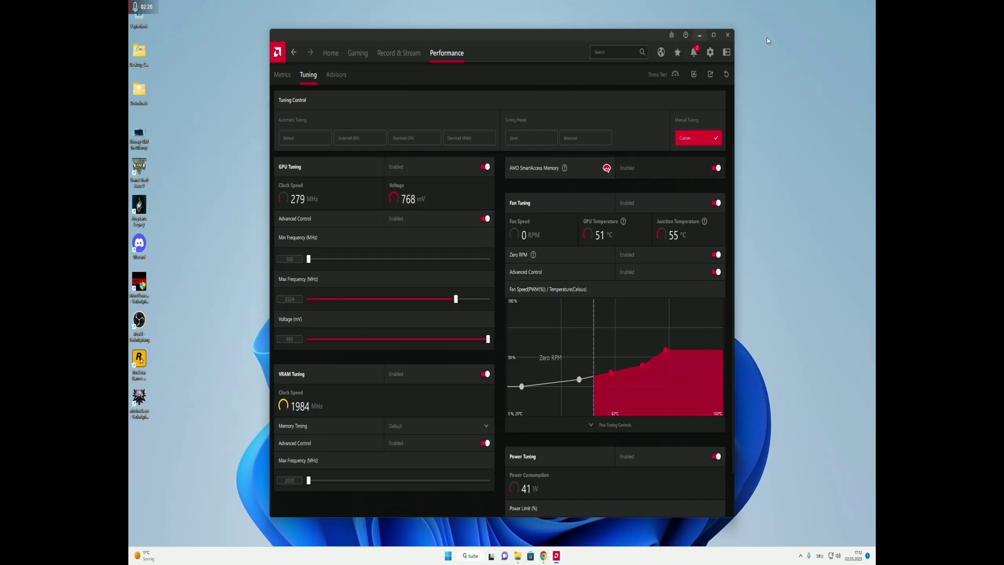
key("super+d")
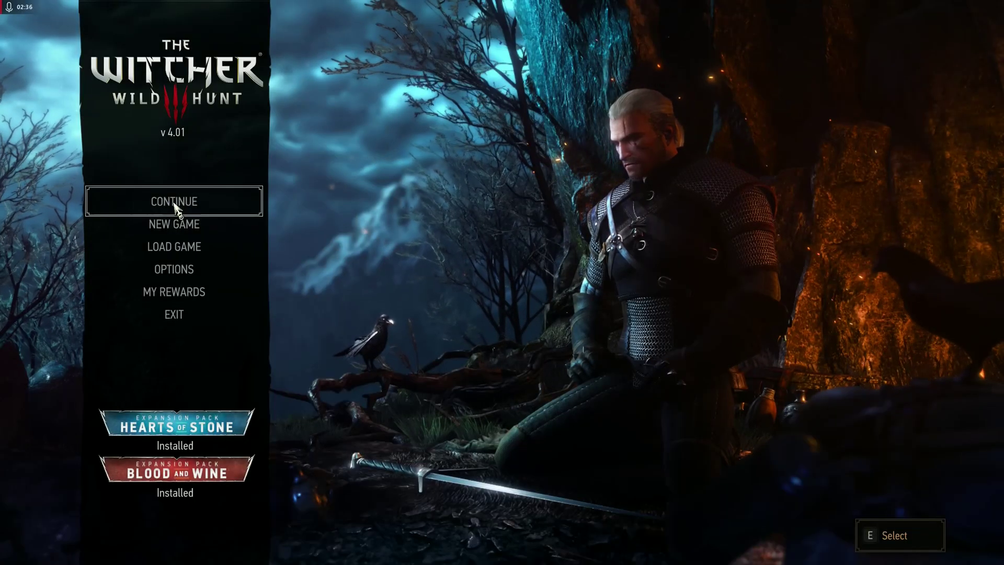
Load the latest save and play in Velen, holding about 50 FPS at 2185 MHz.
left_click(174, 206)
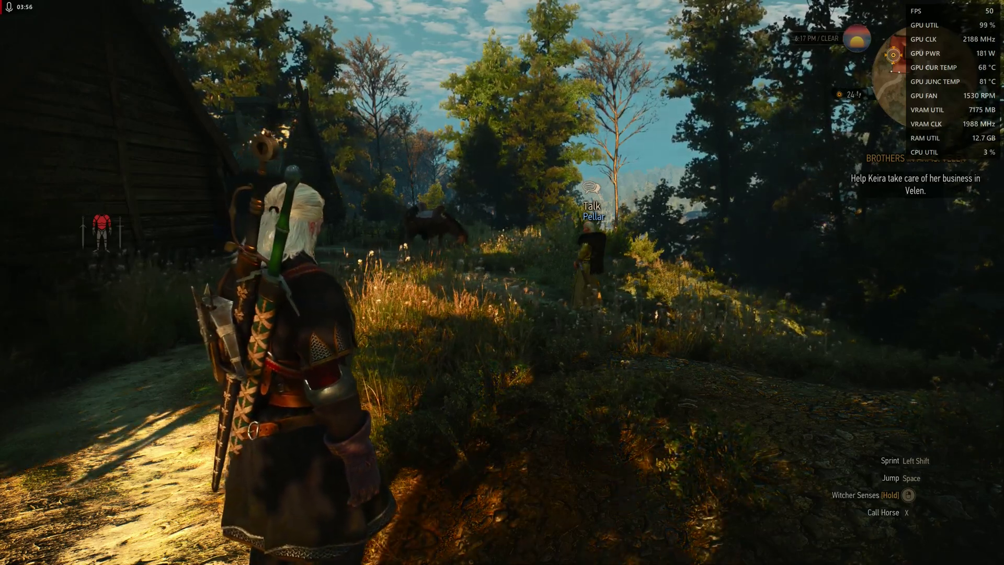
key("w")
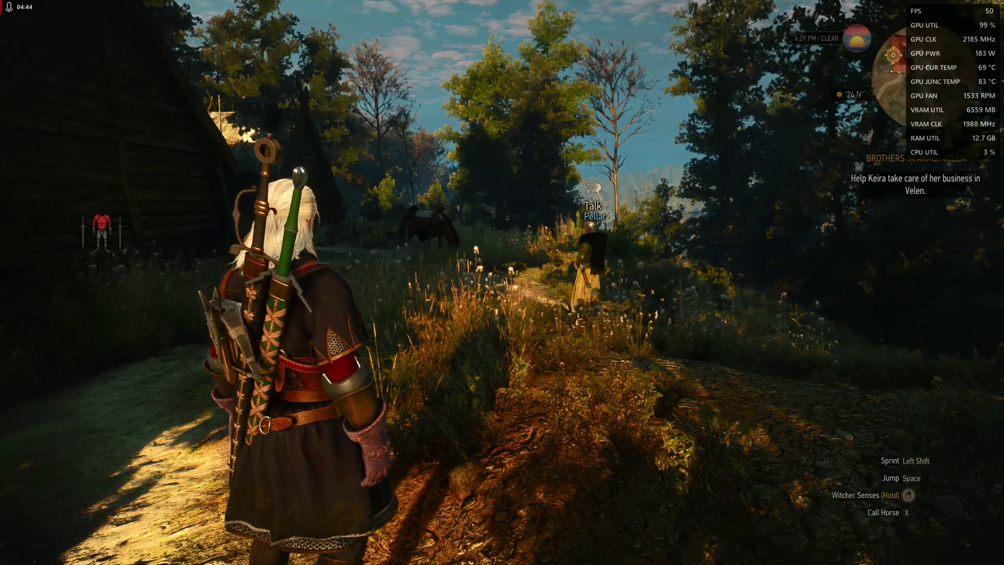
Pause the Velen test run and return to Adrenalin's Tuning page showing 2187 MHz at 950 mV.
key("Escape")
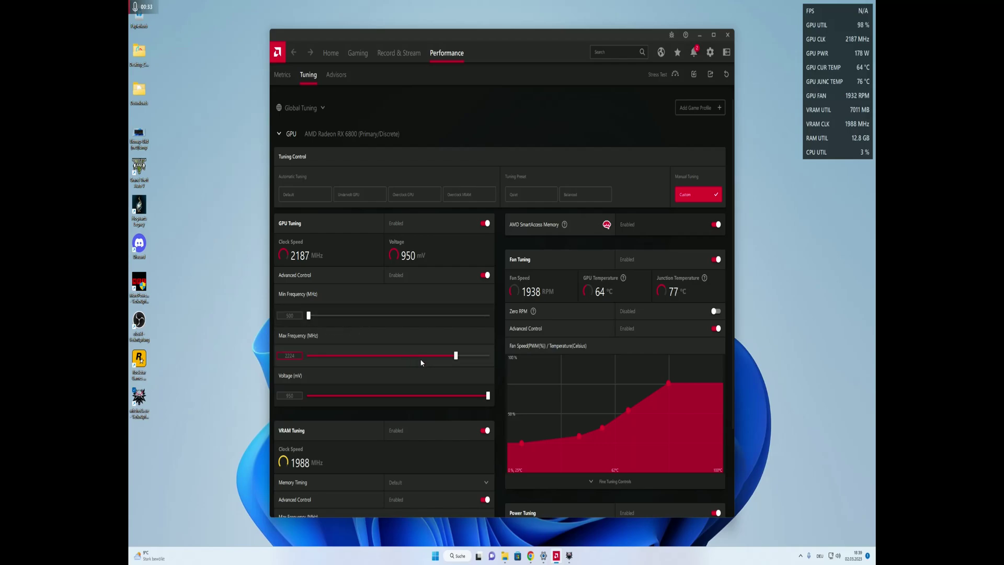
Set GPU maximum frequency to 2400 MHz and minimum to 2000 MHz, then apply.
scroll(441, 356, "up", 4)
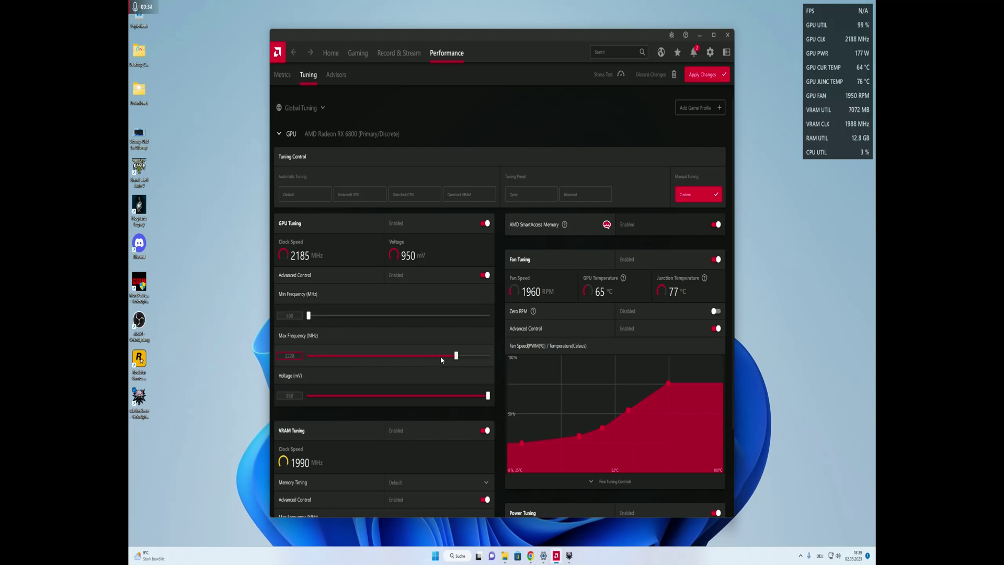
left_click_drag(443, 356, 455, 358)
scroll(461, 356, "down", 2)
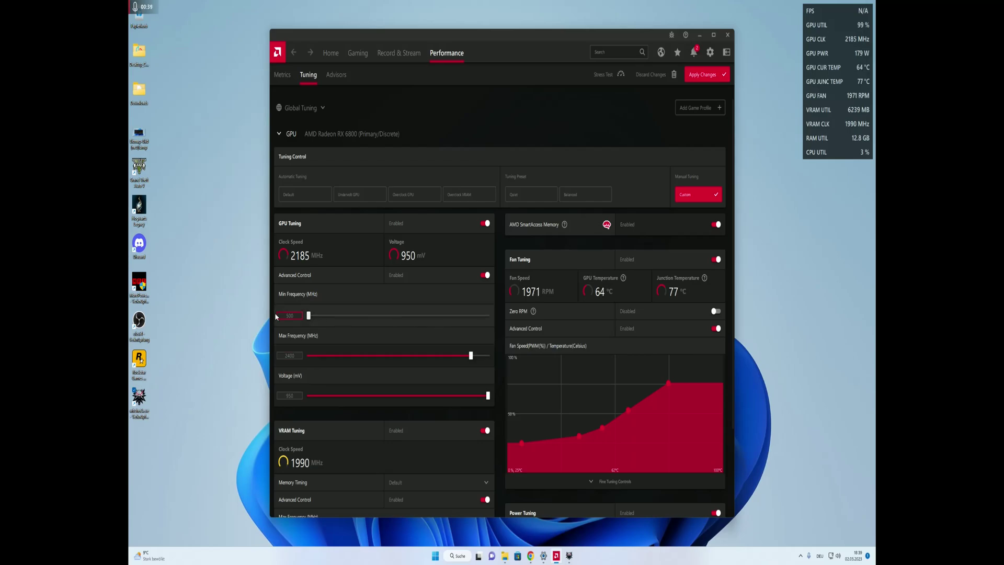
left_click_drag(308, 315, 318, 321)
mouse_move(412, 321)
left_mouse_down()
mouse_move(431, 322)
mouse_move(418, 325)
left_mouse_up()
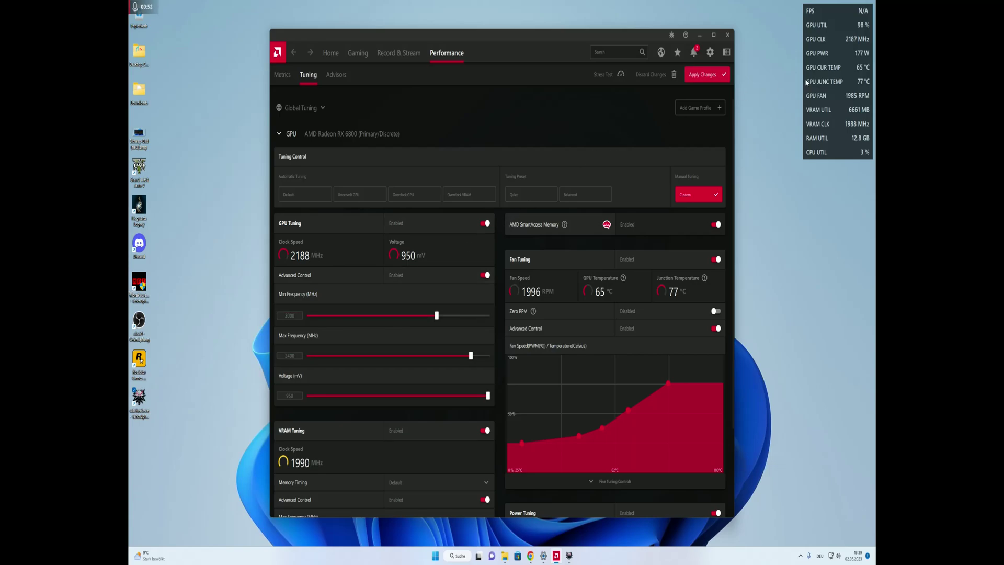
left_click(706, 74)
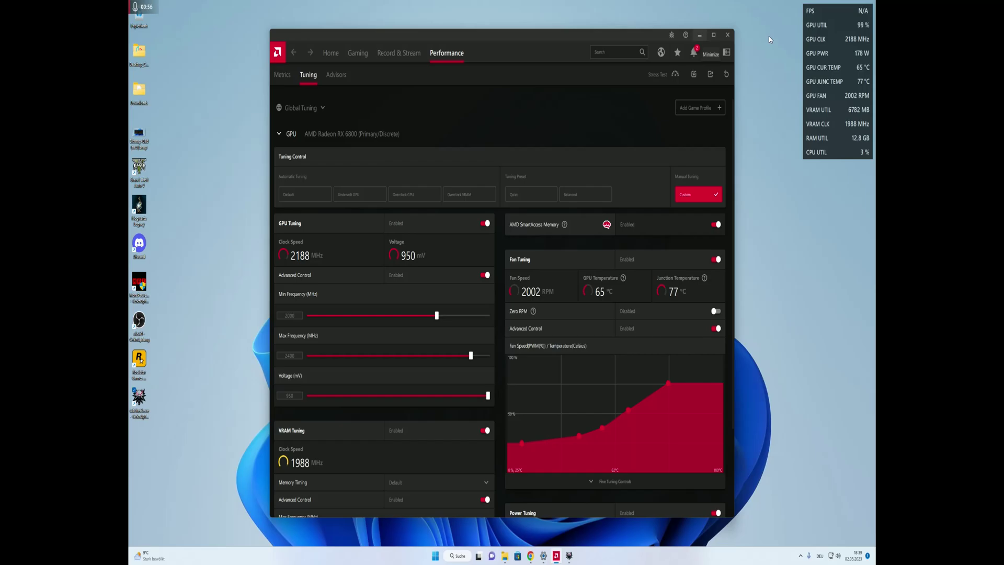
Resume Witcher 3 to test the 2000–2400 MHz range, reaching about 53 FPS, then return to Adrenalin.
left_click(700, 35)
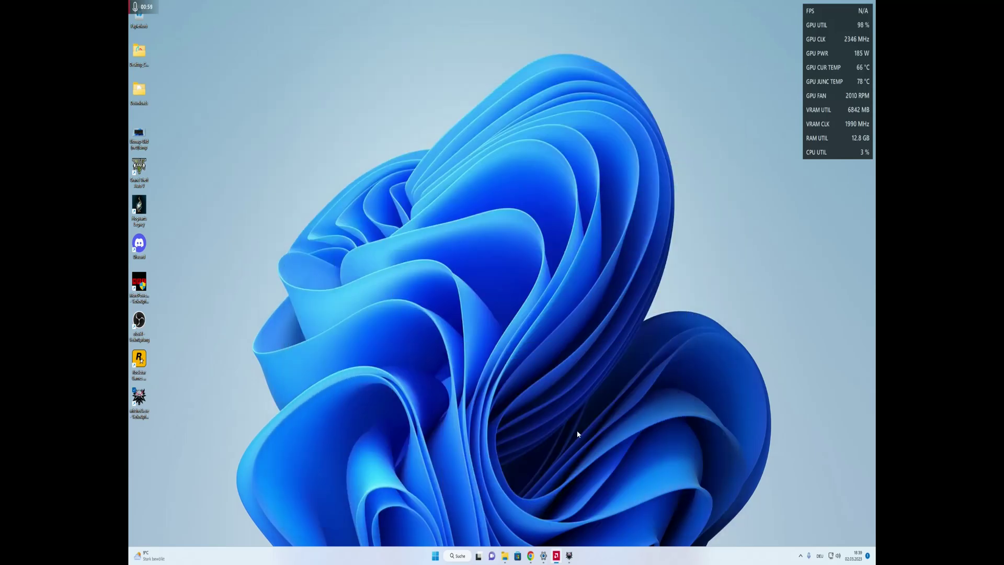
left_click(569, 555)
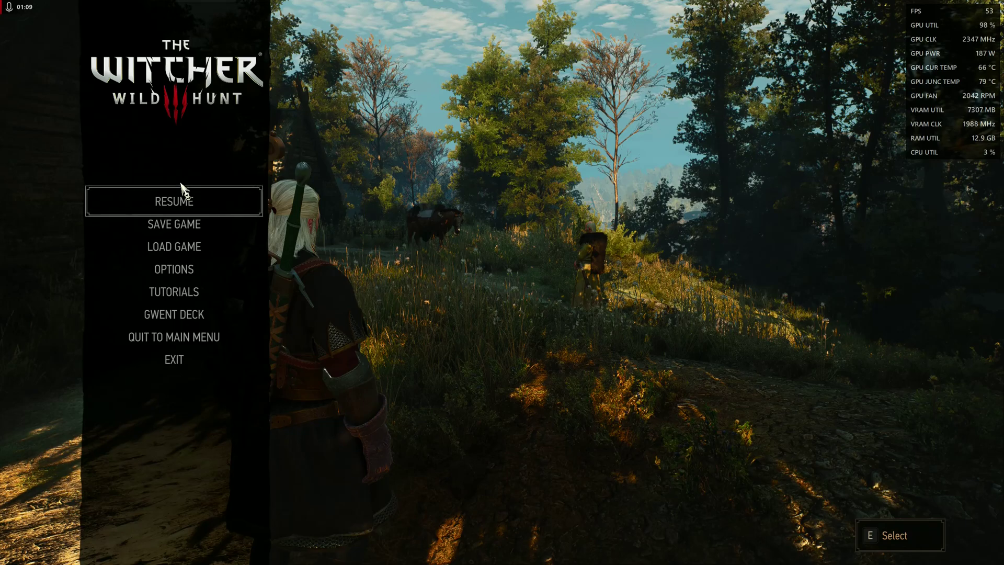
left_click(182, 187)
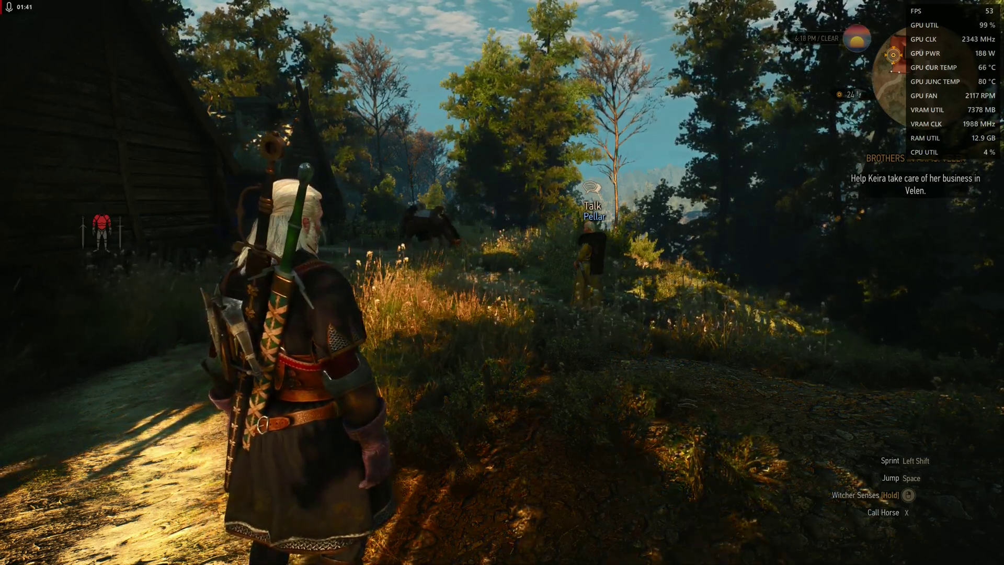
key("alt+Tab")
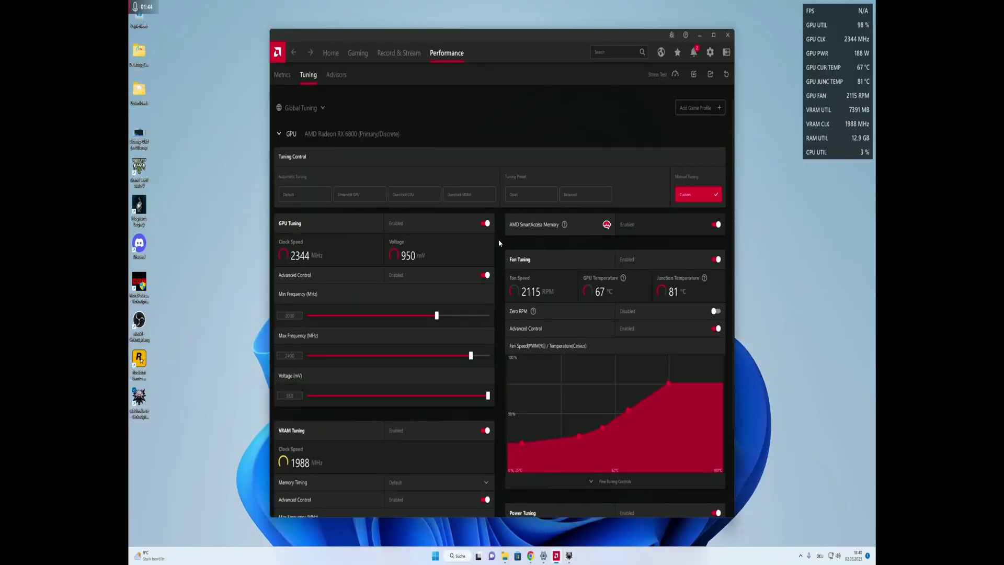
Raise the VRAM maximum frequency to 2100 MHz.
scroll(498, 239, "down", 2)
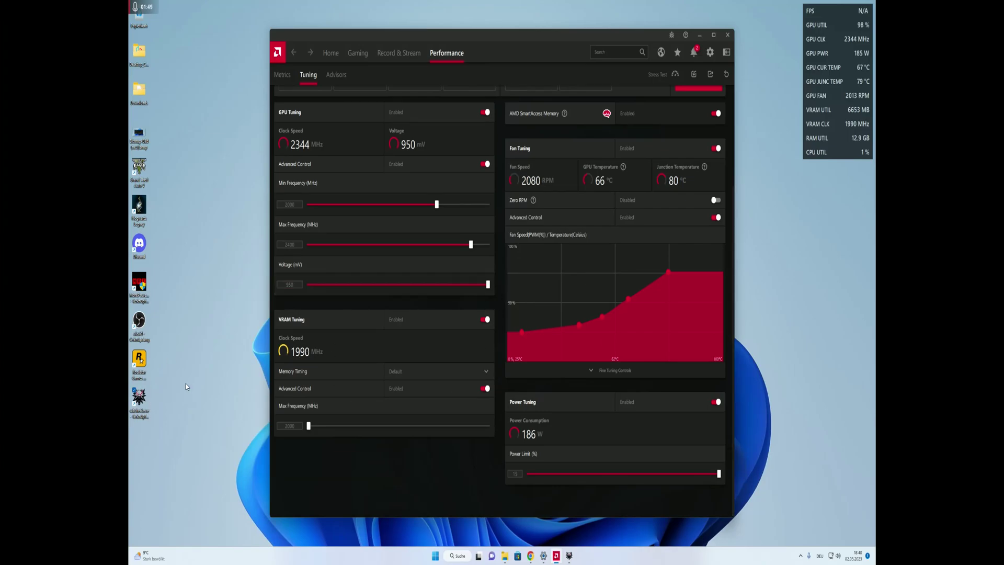
left_click(290, 426)
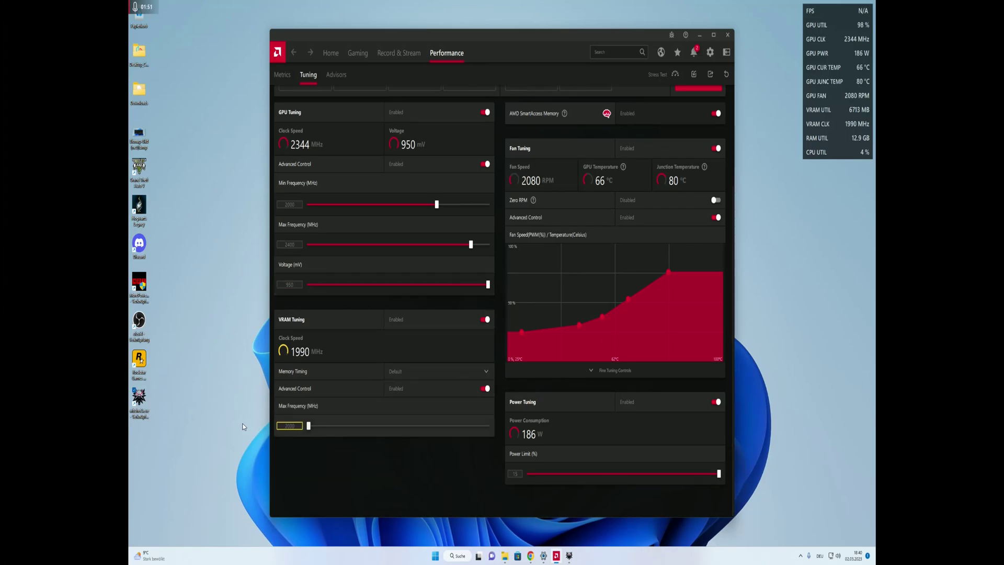
left_click_drag(308, 426, 382, 426)
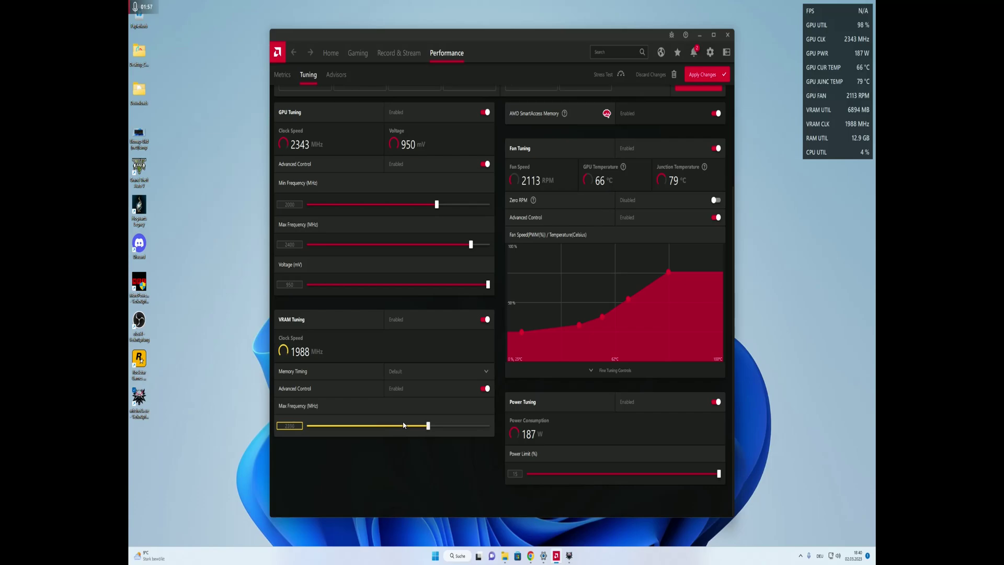
left_click(392, 406)
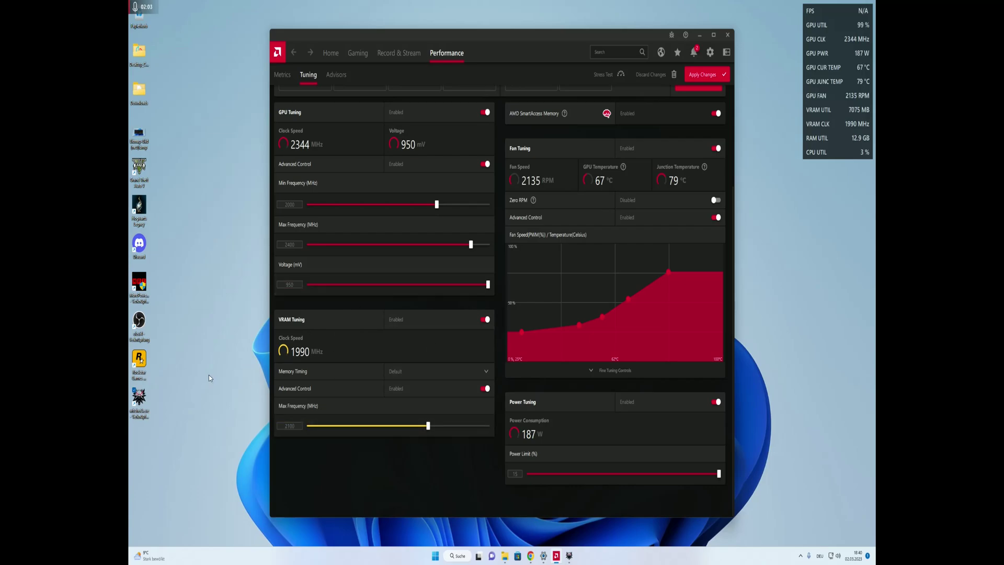
Switch memory timing to Fast Timing and apply the tuning changes.
left_click(382, 370)
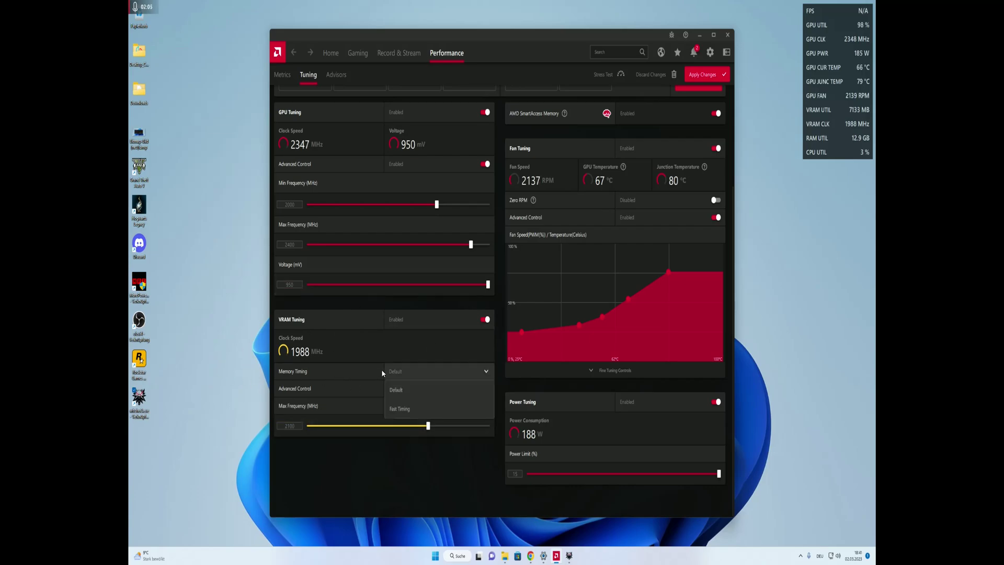
left_click(385, 409)
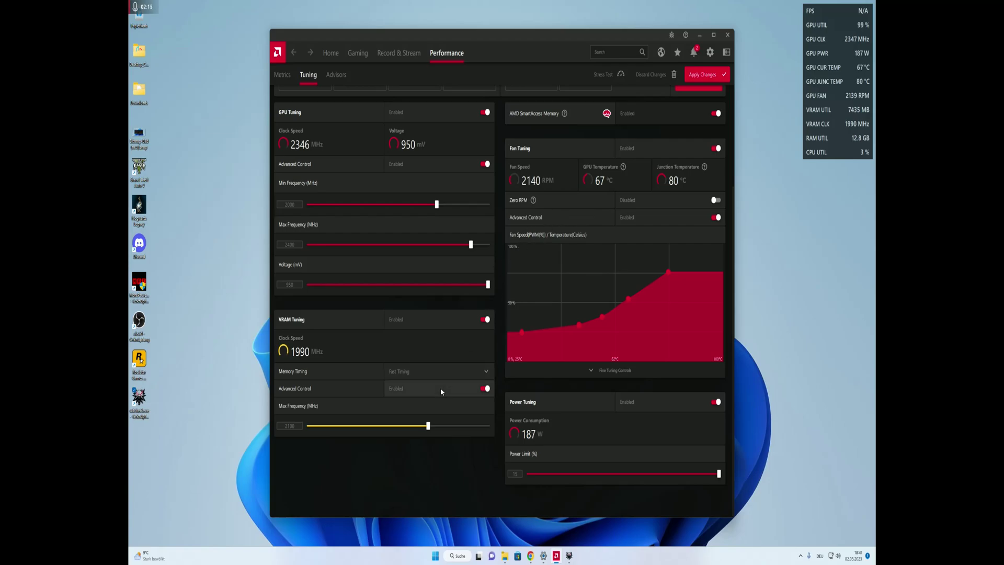
left_click(416, 372)
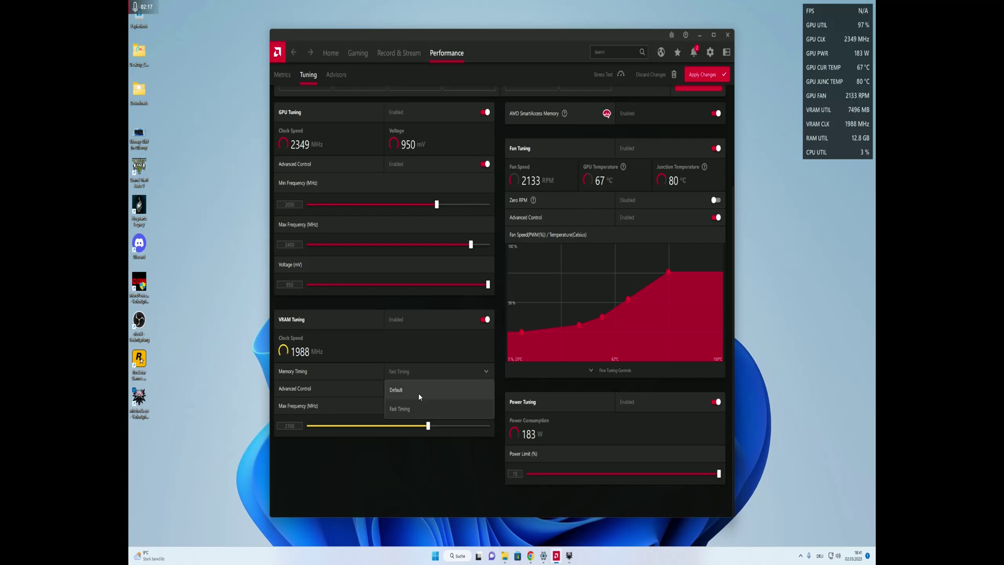
left_click(500, 336)
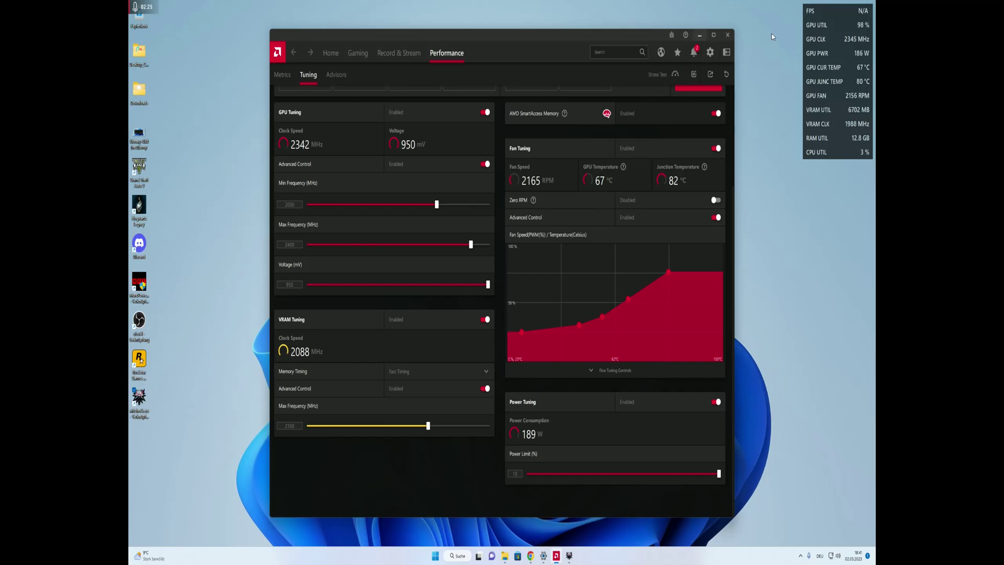
key("alt+r")
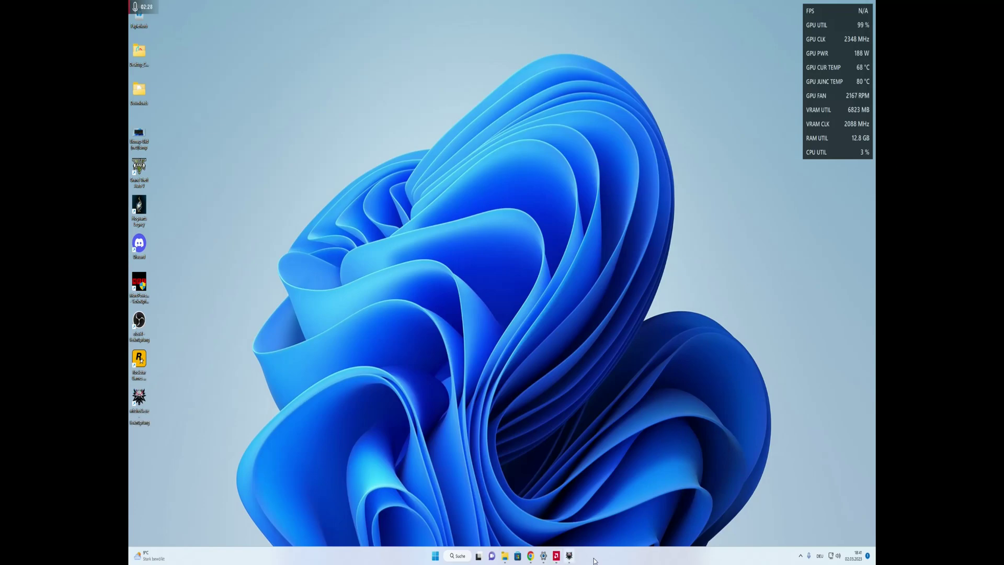
Resume Witcher 3 and play briefly at about 54 FPS with VRAM at 2088 MHz, then pause.
left_click(569, 556)
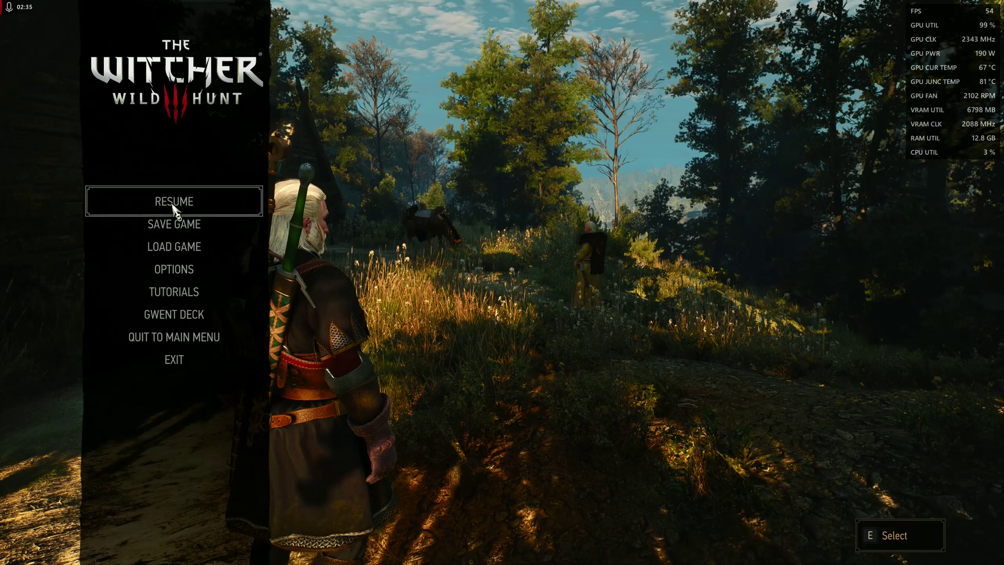
left_click(173, 206)
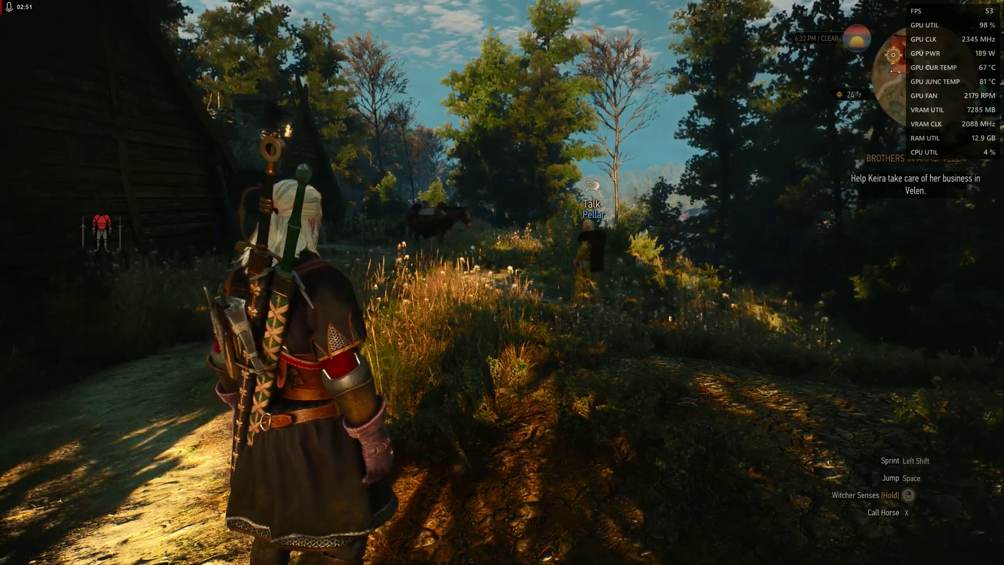
key("Escape")
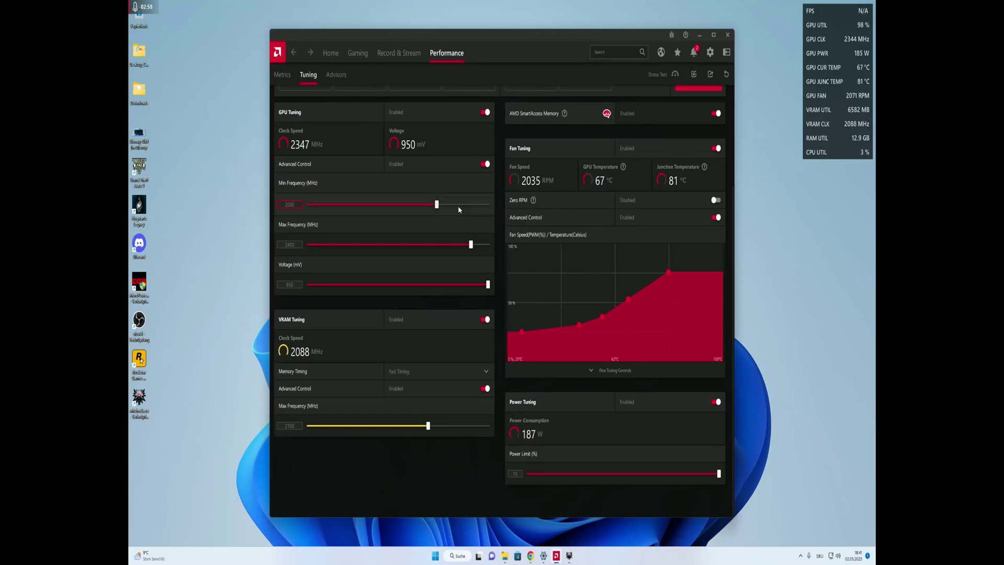
In MorePowerTool, write a 900 mV GFX maximum voltage for the RX 6800 via Write SPPT.
double_click(22, 286)
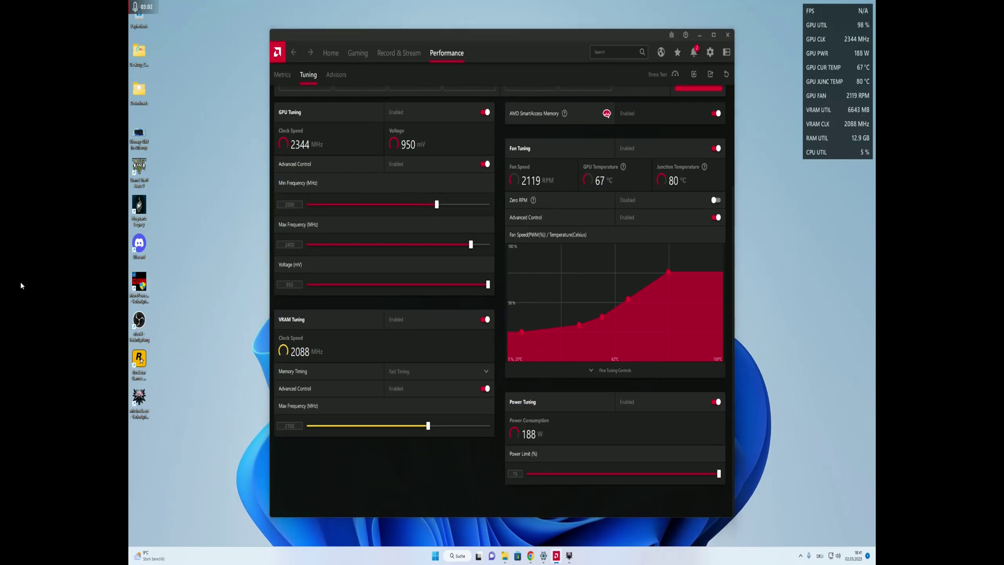
left_click(472, 351)
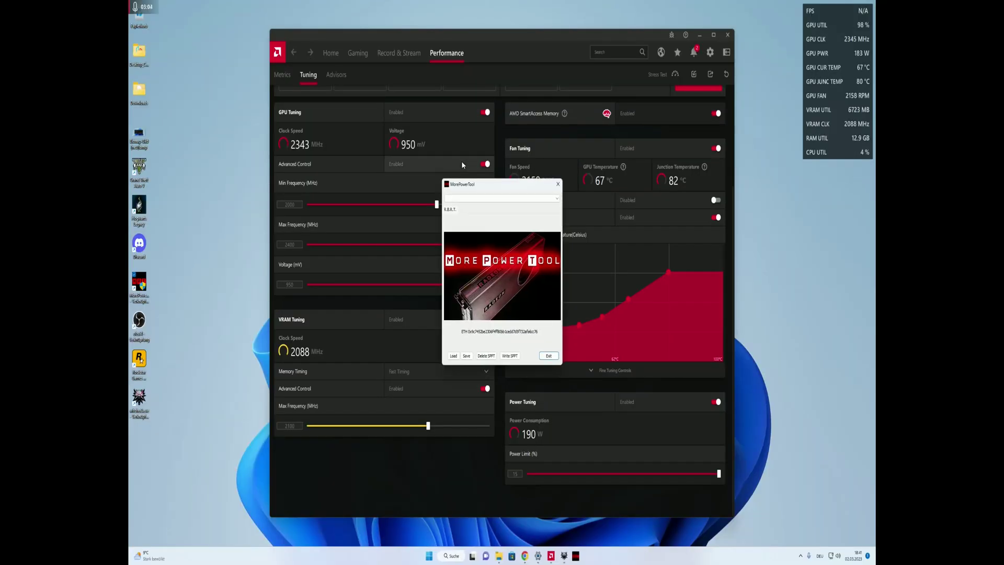
left_click(501, 198)
left_click(490, 206)
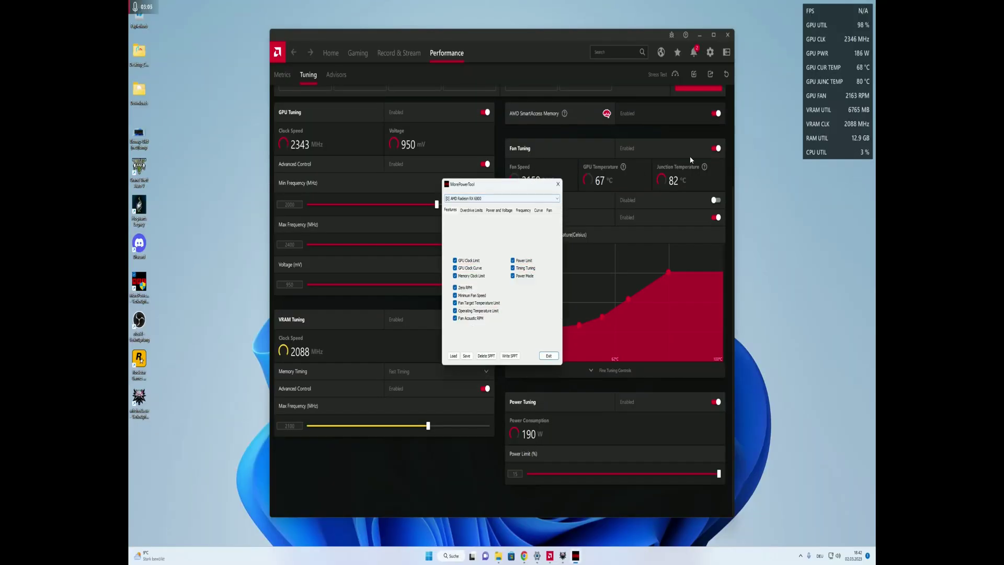
left_click(700, 35)
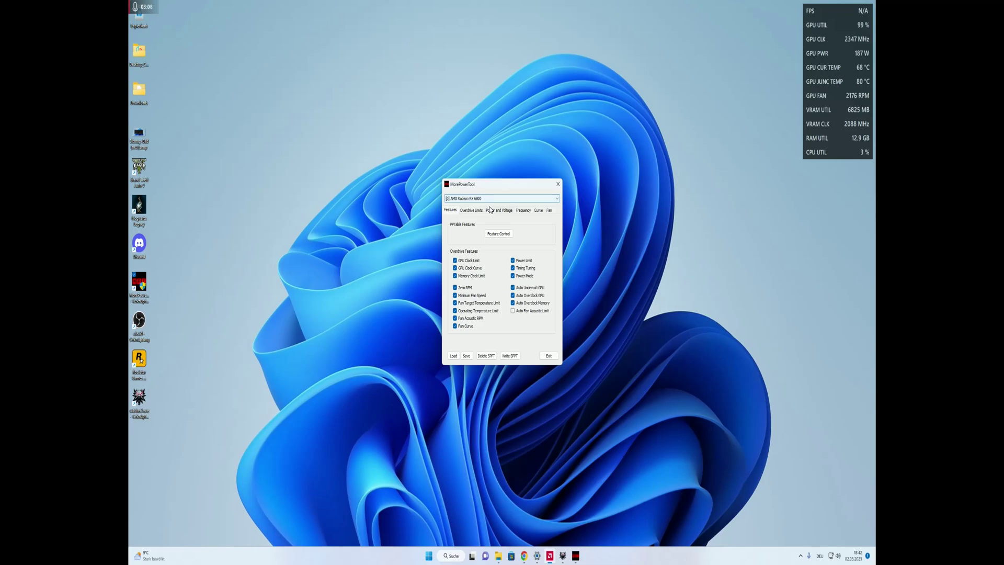
left_click(492, 210)
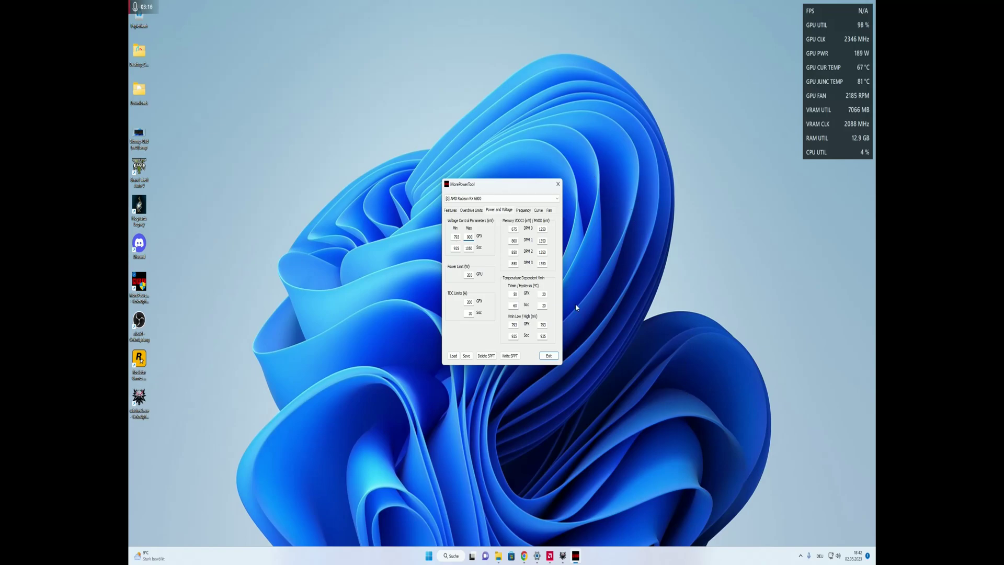
left_click(510, 356)
left_click(508, 289)
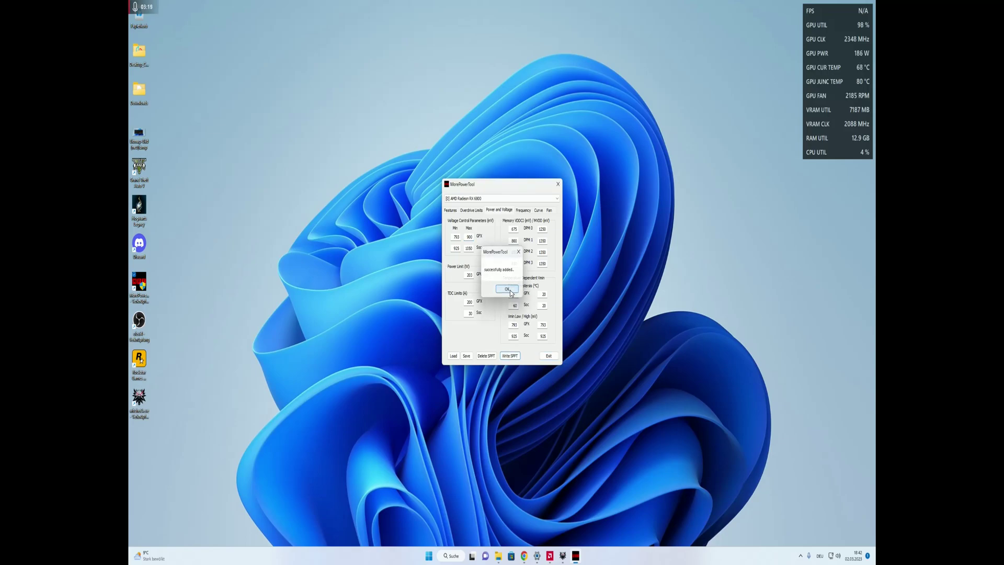
Restart the graphics driver with restart64.exe from the CRU folder and relaunch AMD Software.
left_click(500, 556)
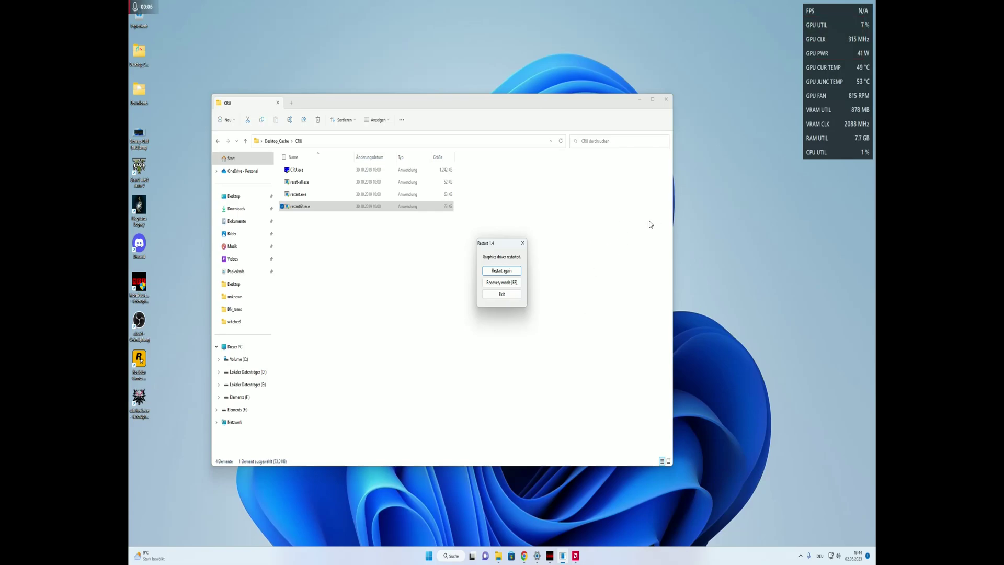
left_click(504, 294)
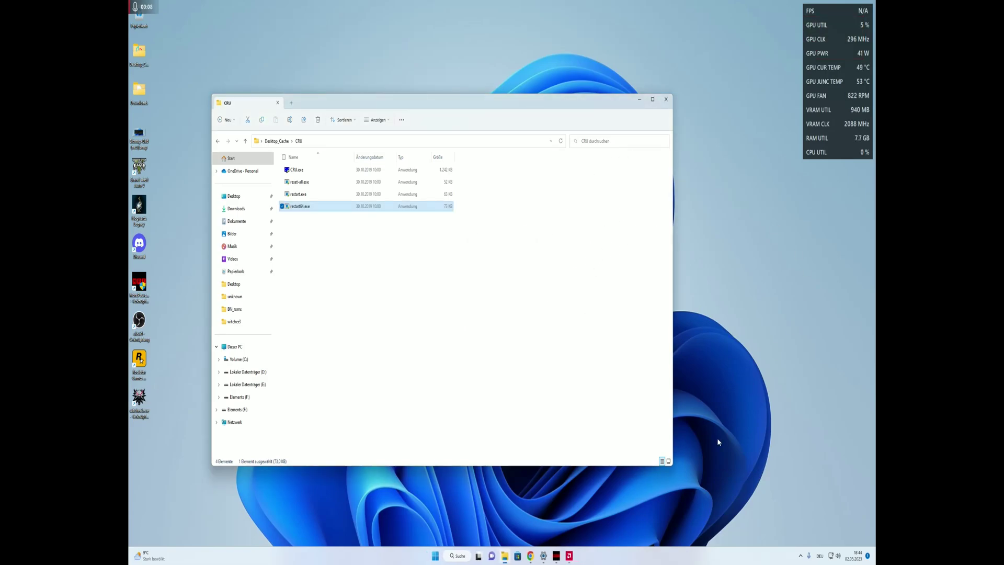
right_click(752, 258)
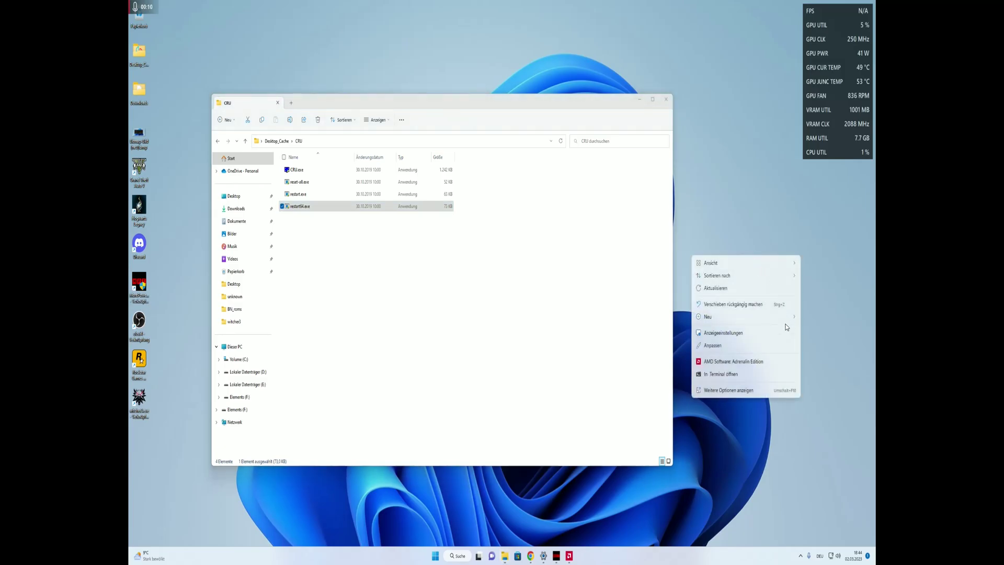
left_click(796, 362)
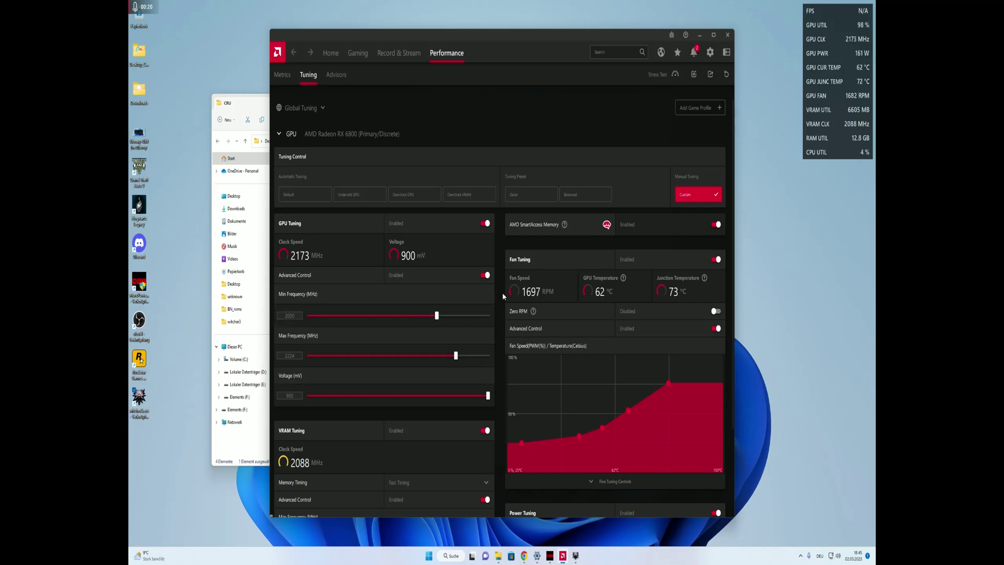
Review the GPU tuning values at 2224 MHz maximum and 900 mV, then return to the paused game.
scroll(502, 293, "down", 2)
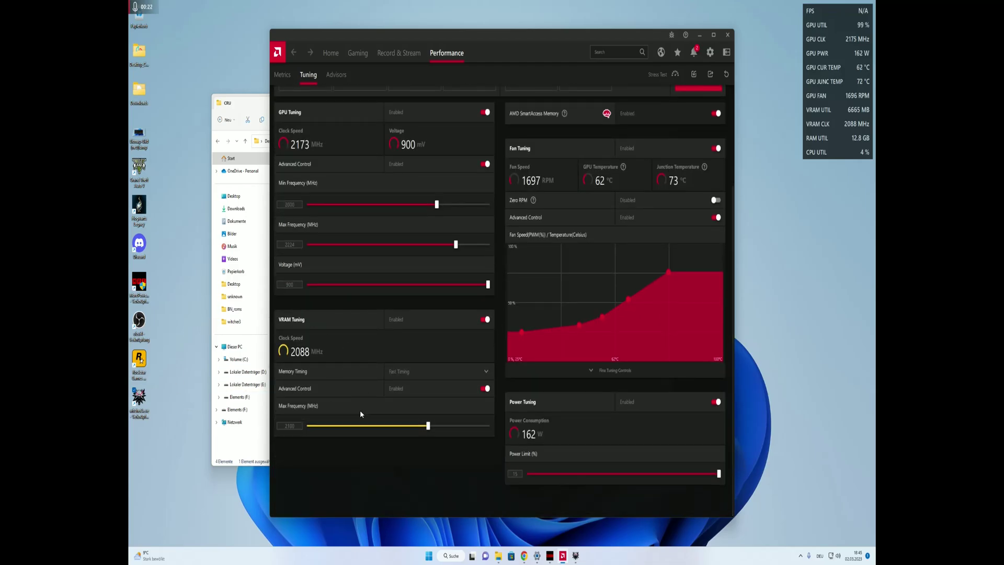
scroll(505, 285, "up", 2)
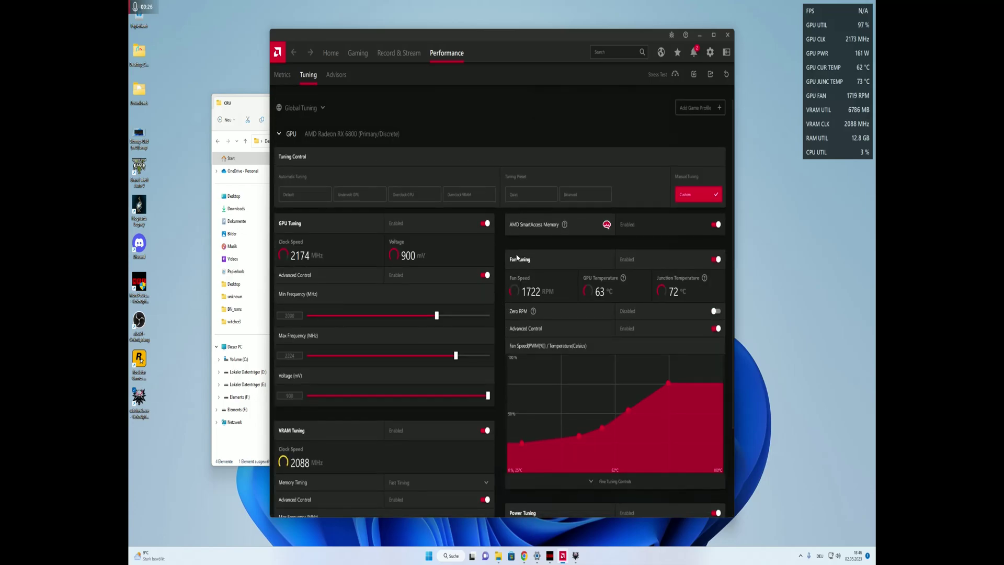
left_click(575, 555)
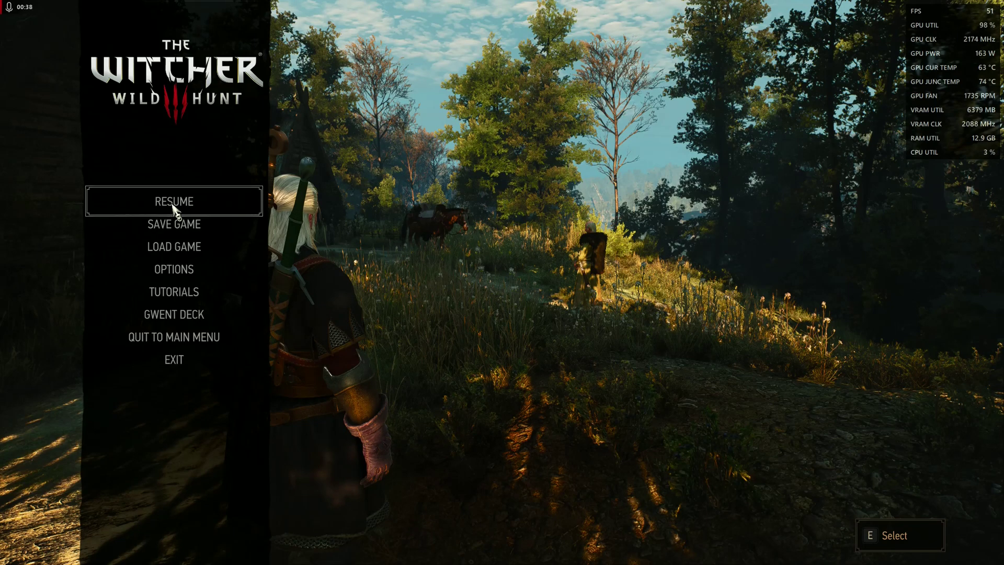
Play Witcher 3 near 50 FPS on the 900 mV, 2224 MHz settings, then pause and switch to Adrenalin.
left_click(175, 207)
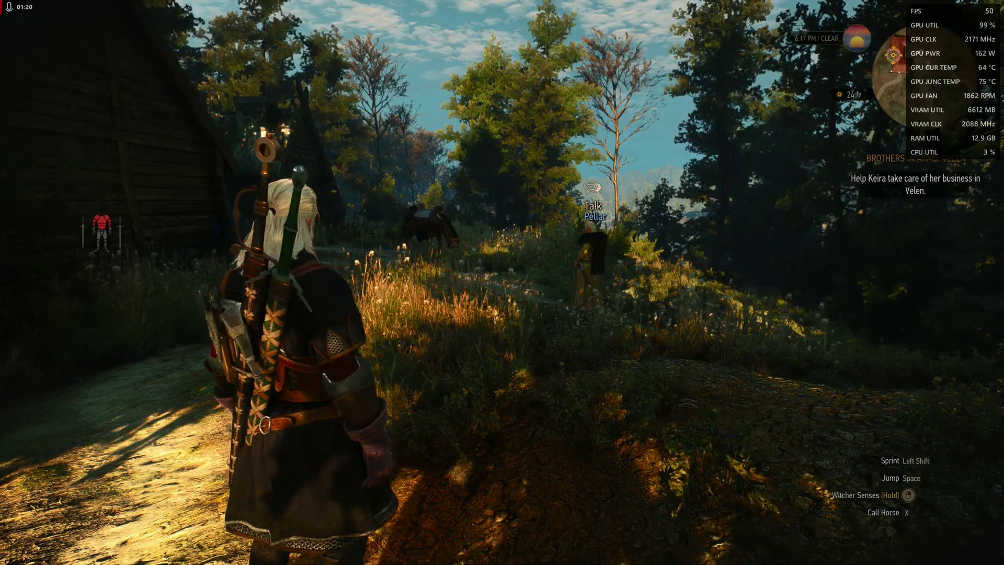
key("Escape")
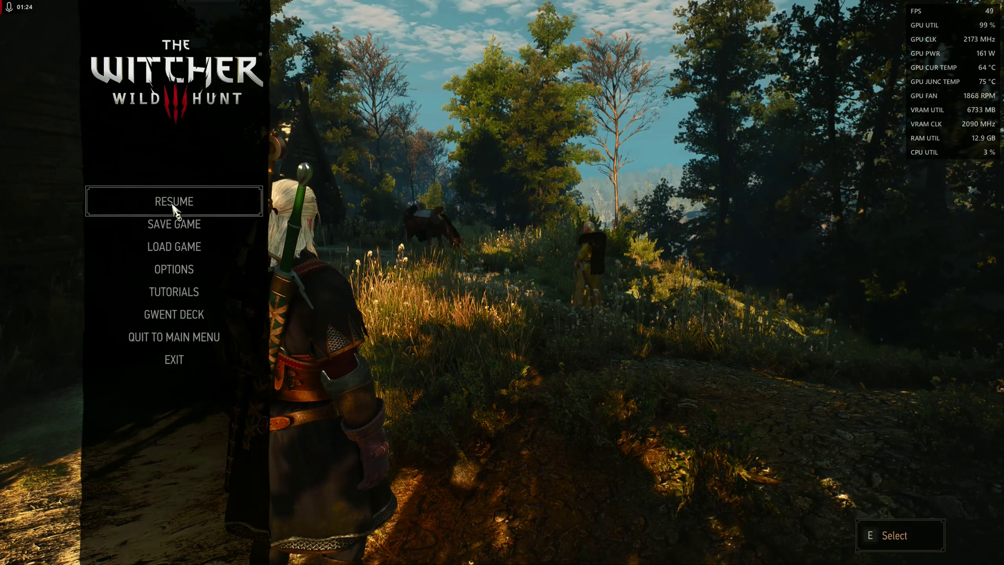
key("alt+Tab")
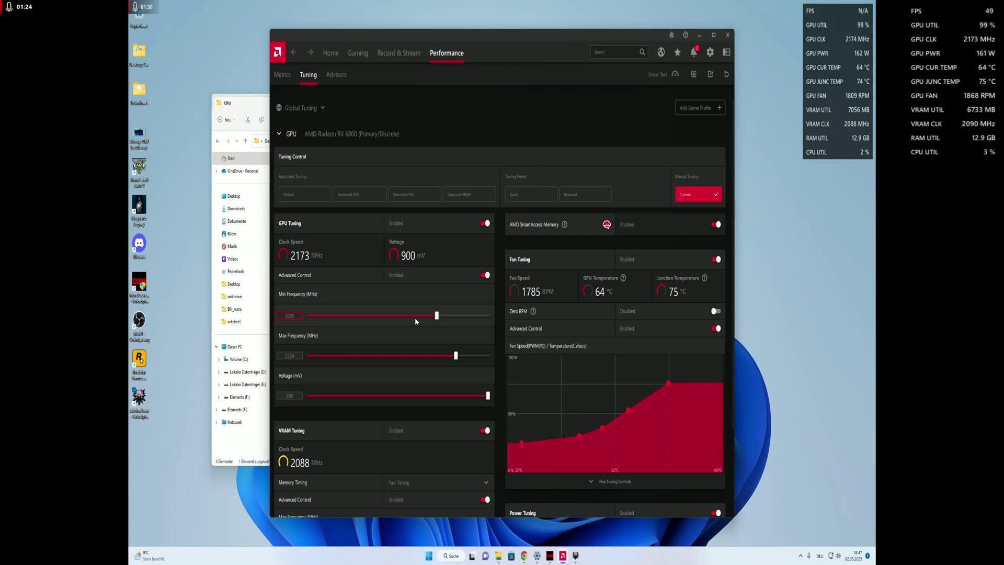
Scroll the Tuning page to the clock settings, then bring the paused Witcher 3 back, now at 1945 MHz.
scroll(435, 356, "down", 1)
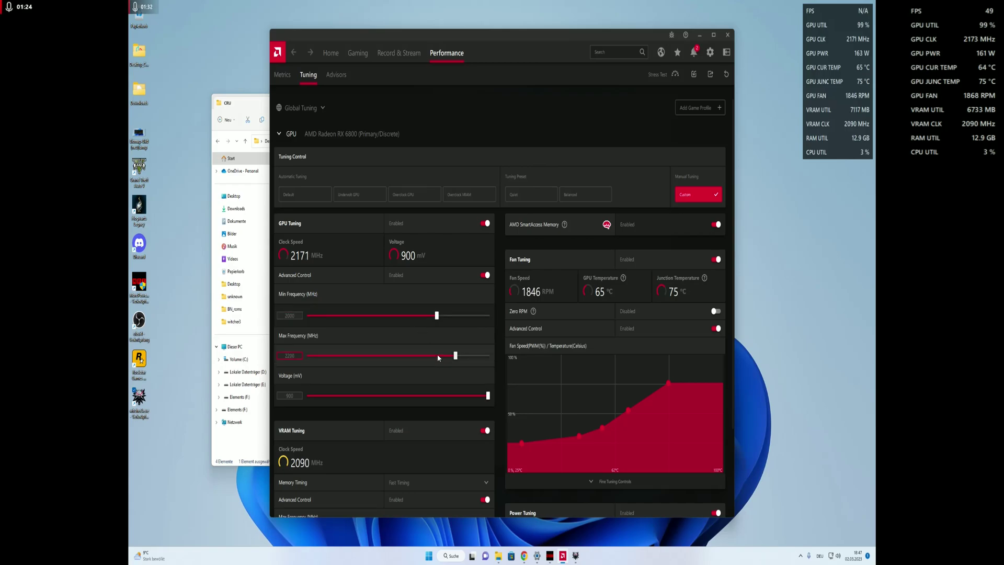
scroll(424, 354, "down", 2)
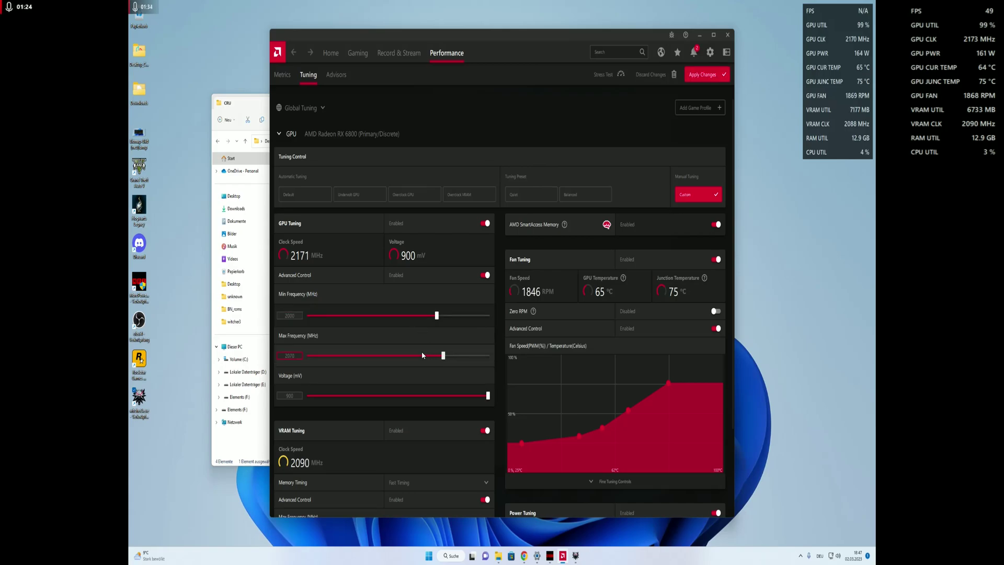
scroll(419, 354, "down", 1)
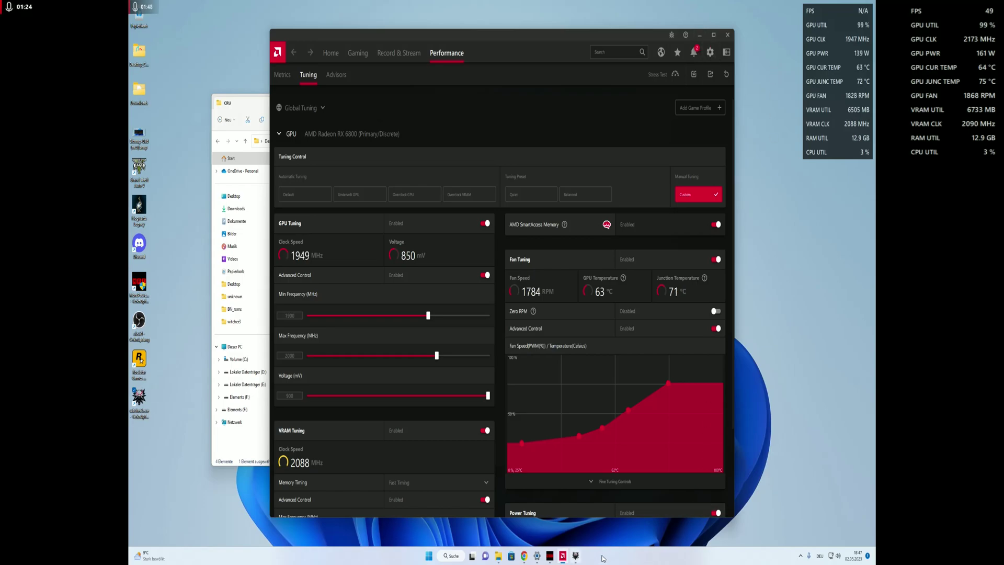
left_click(576, 555)
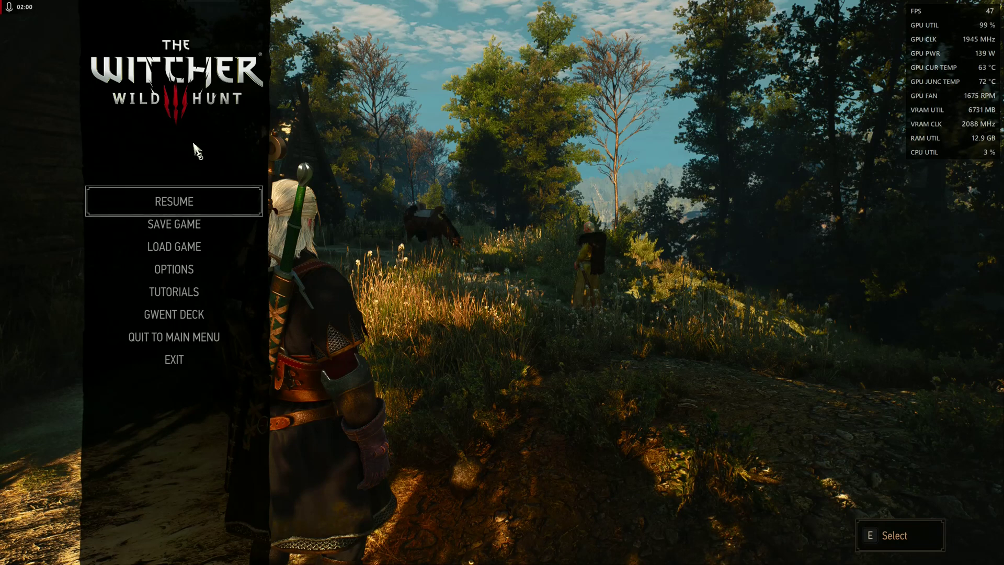
Play Witcher 3 briefly at the 1900–2000 MHz clocks, about 47 FPS, then pause it again.
key("Escape")
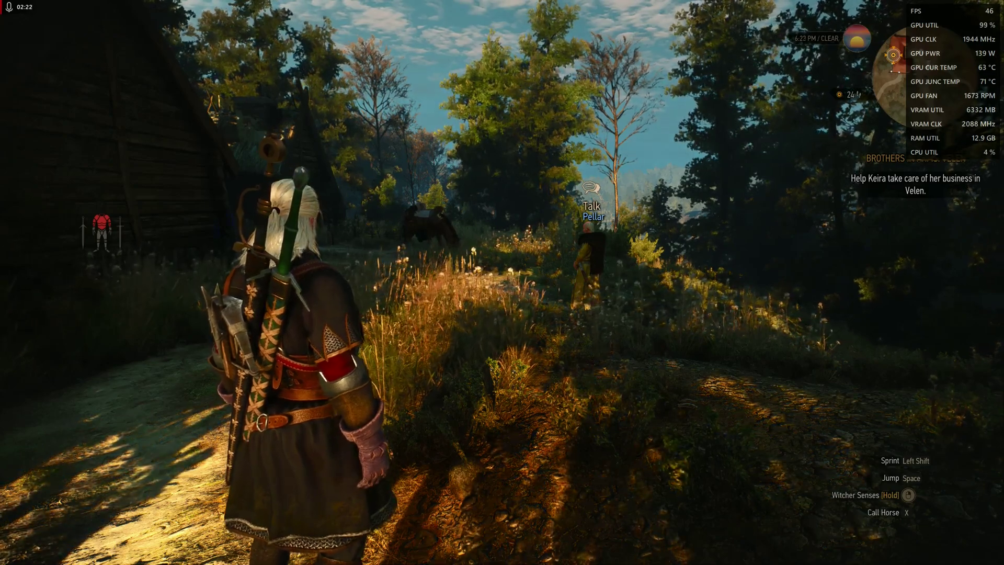
key("Escape")
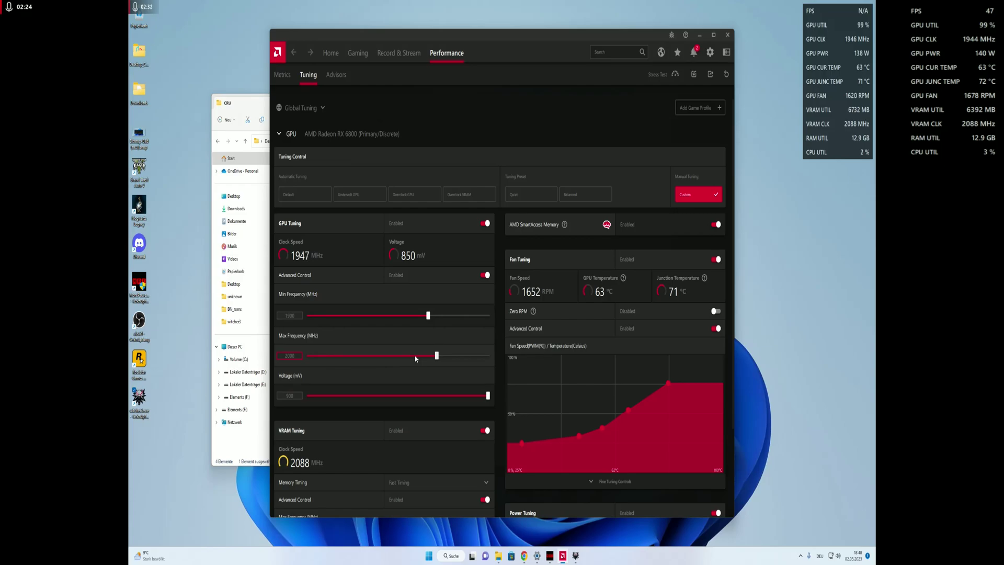
Raise Max Frequency to 2400 MHz, apply it, minimize Adrenalin and bring the paused Witcher 3 back.
left_click_drag(415, 359, 460, 360)
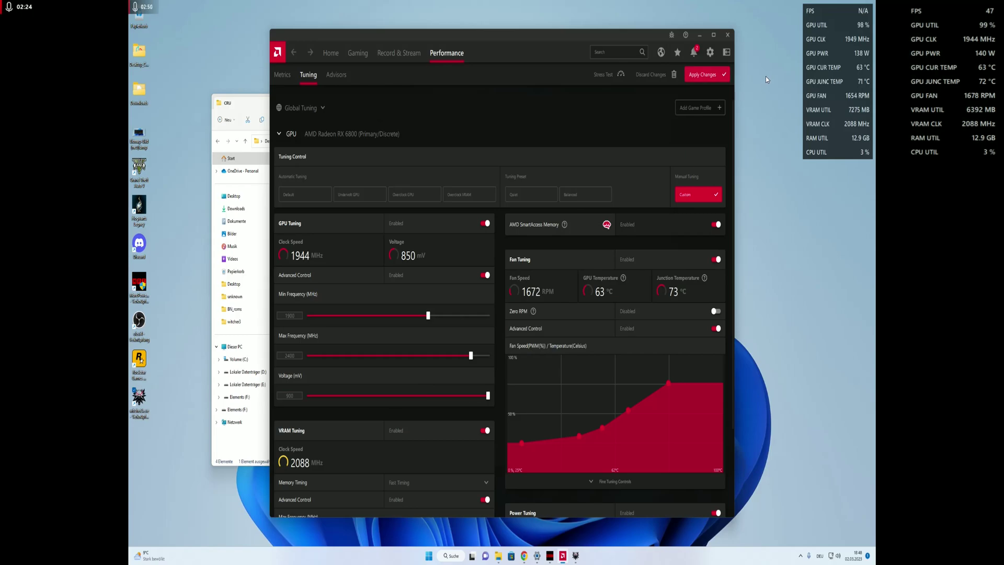
left_click(702, 74)
left_click(727, 34)
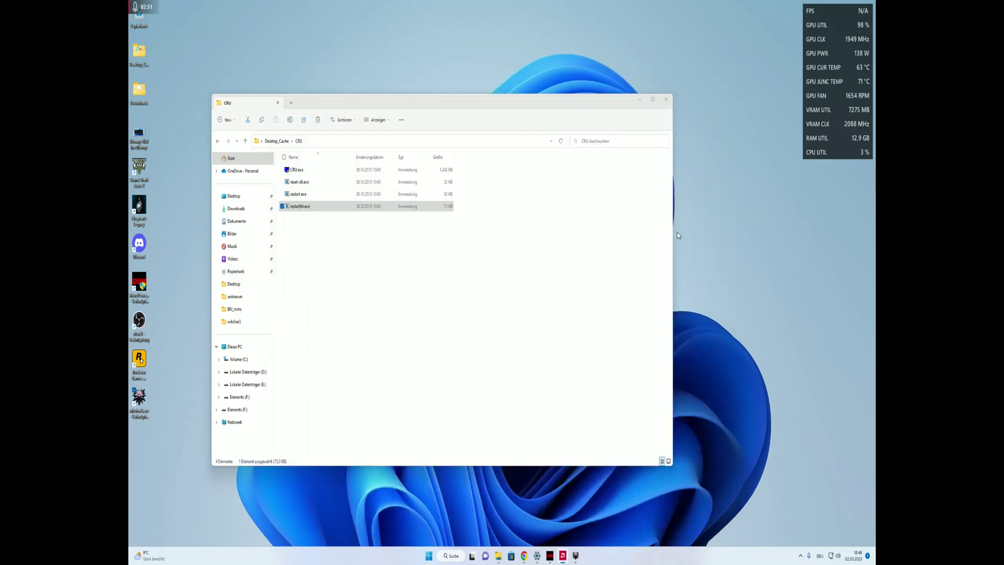
mouse_move(576, 555)
left_click(576, 515)
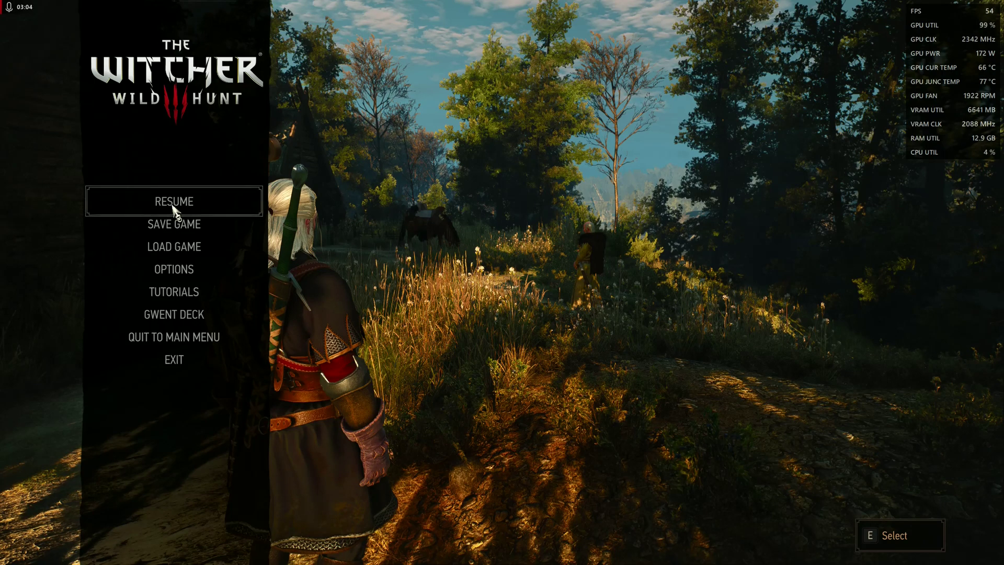
Resume Witcher 3 in Velen to test the 1900–2400 MHz clocks, holding 54 FPS.
left_click(173, 207)
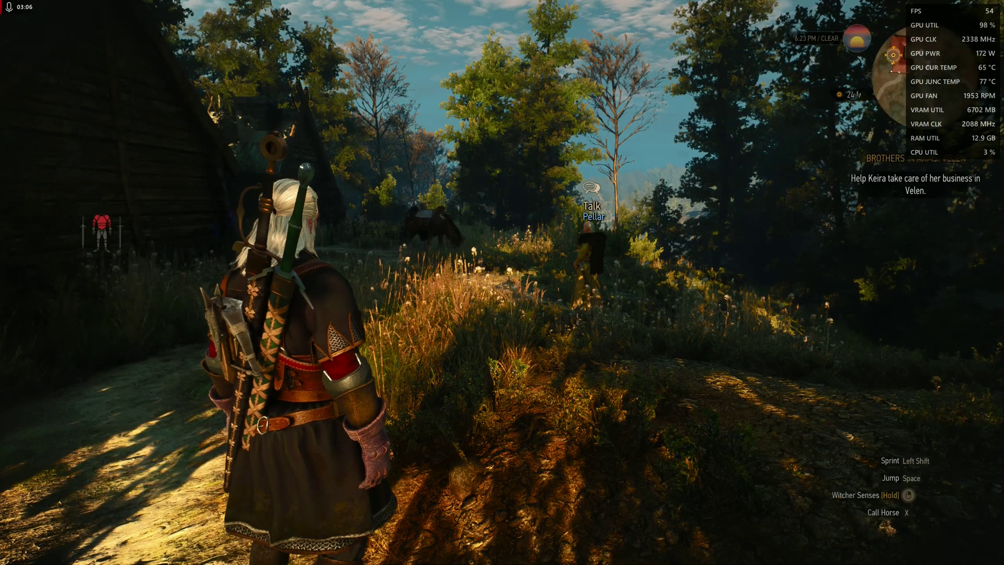